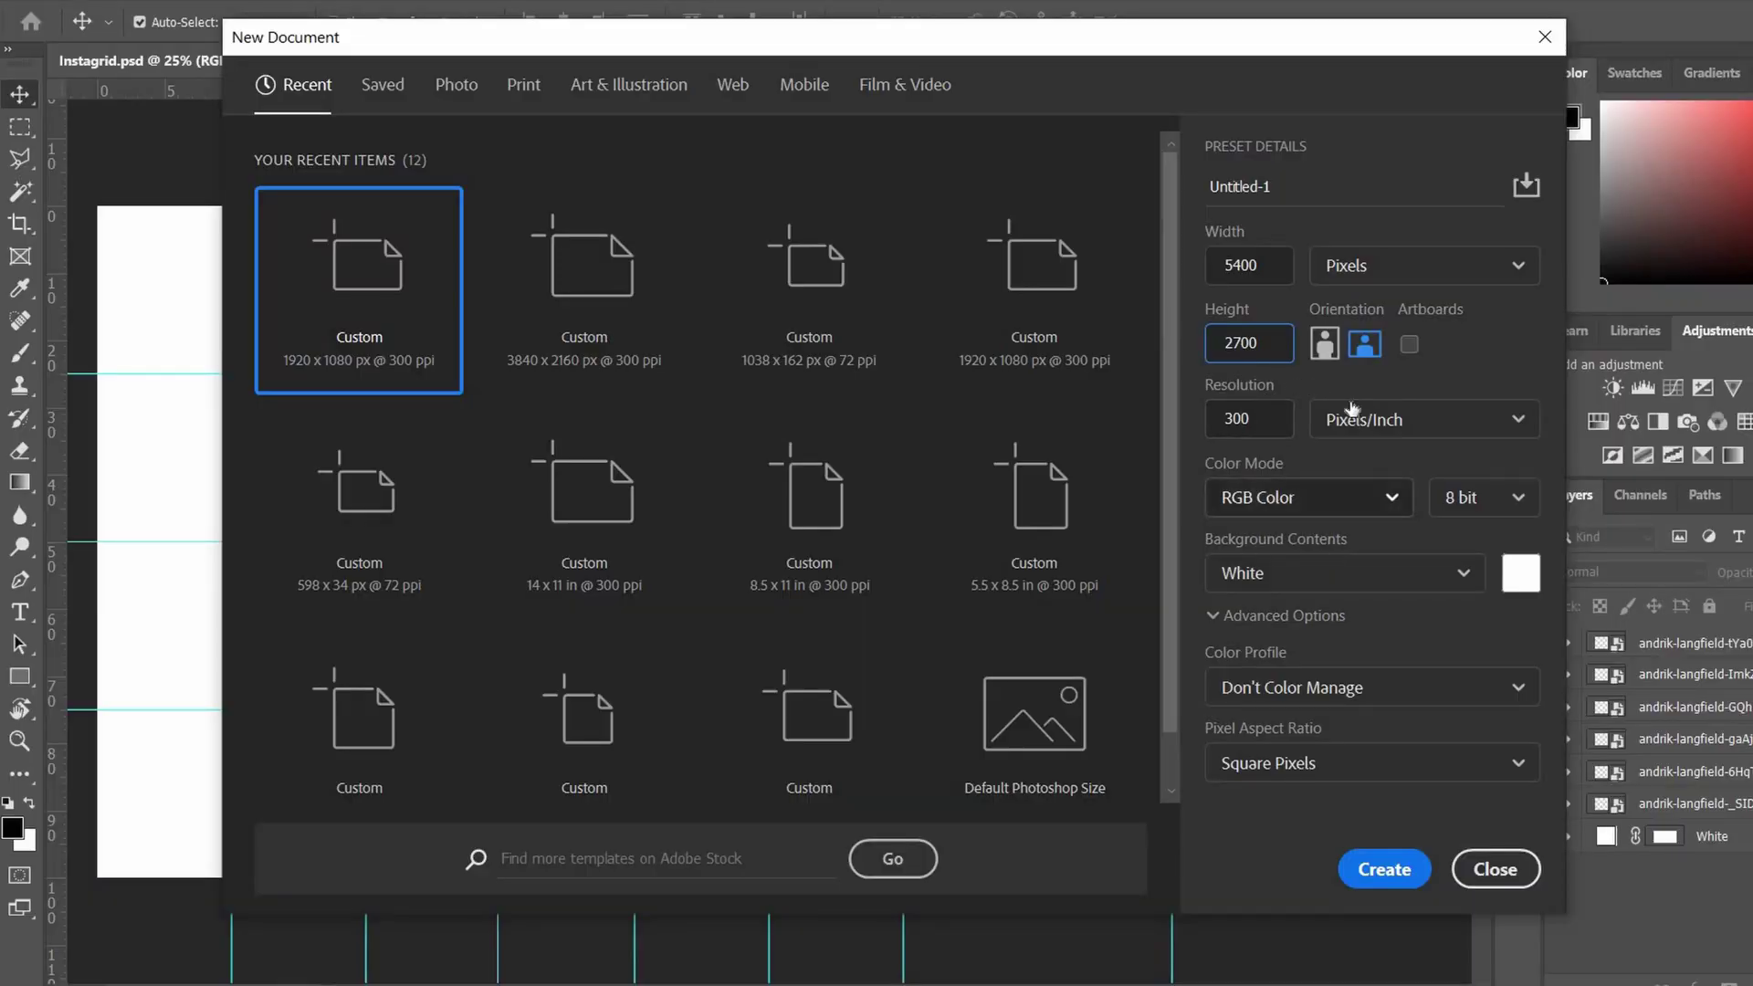
Create the 5400x2700 Untitled-1 document and leave the ruler units at Percent
{"action": "left_click", "coordinate": [1367, 887]}
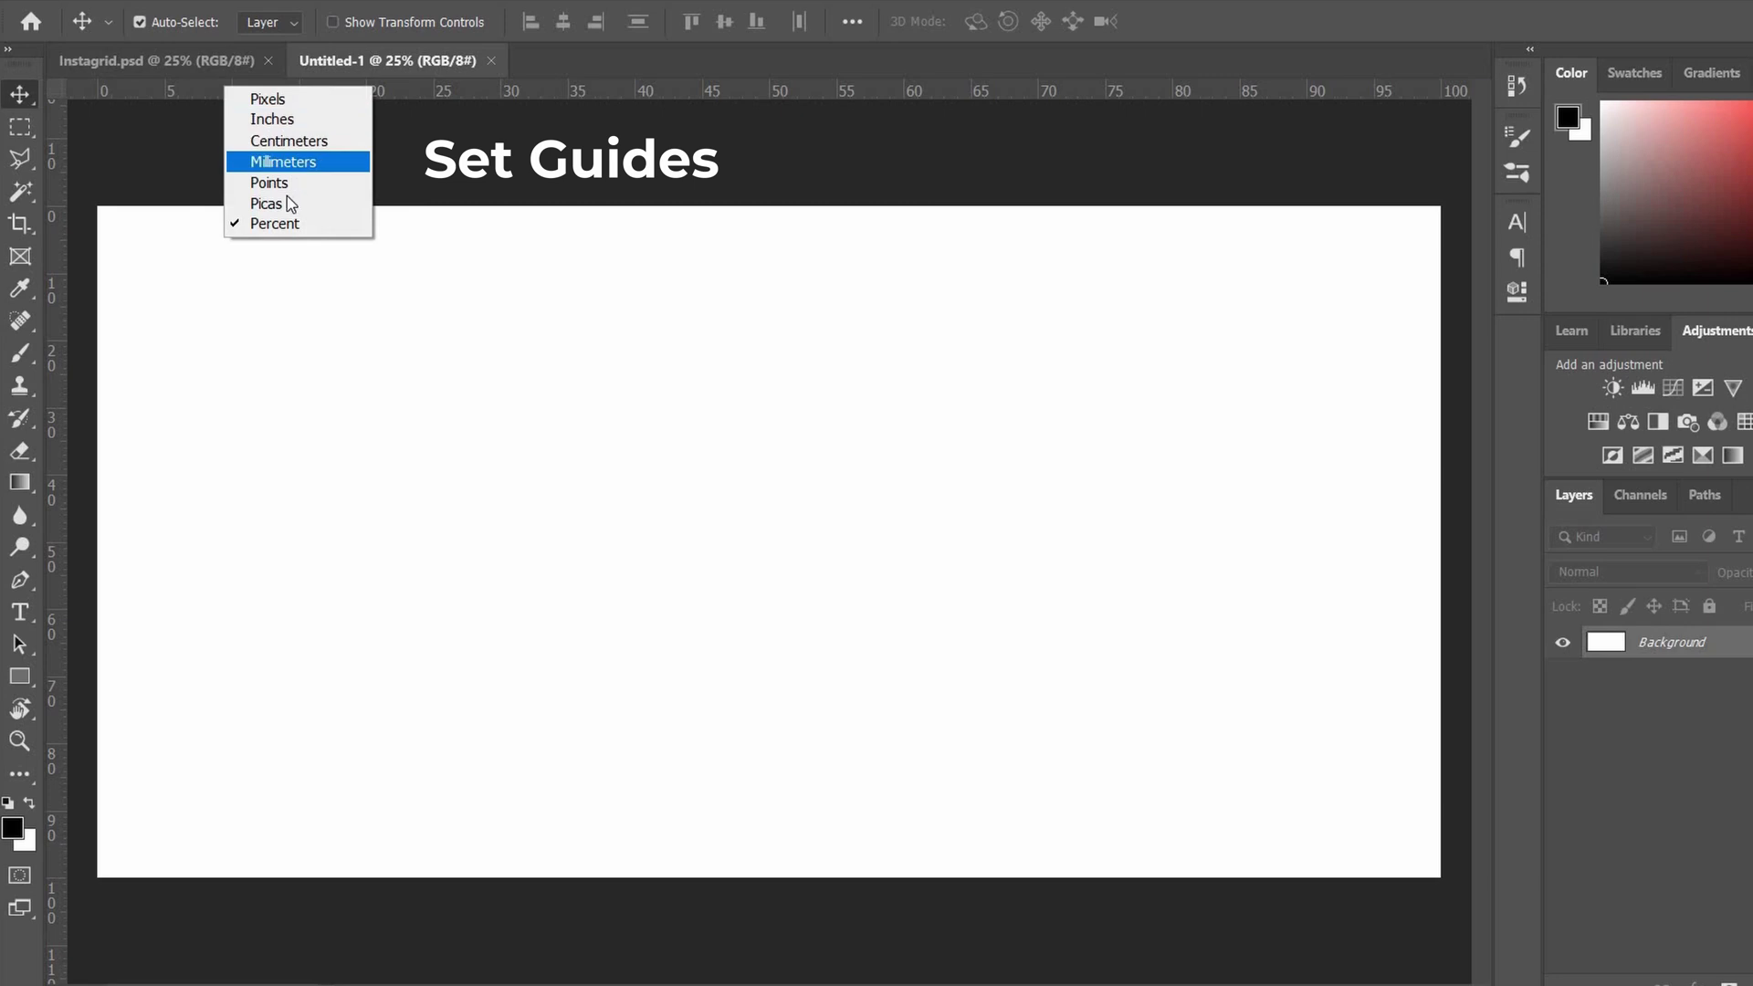
{"action": "left_click", "coordinate": [156, 161]}
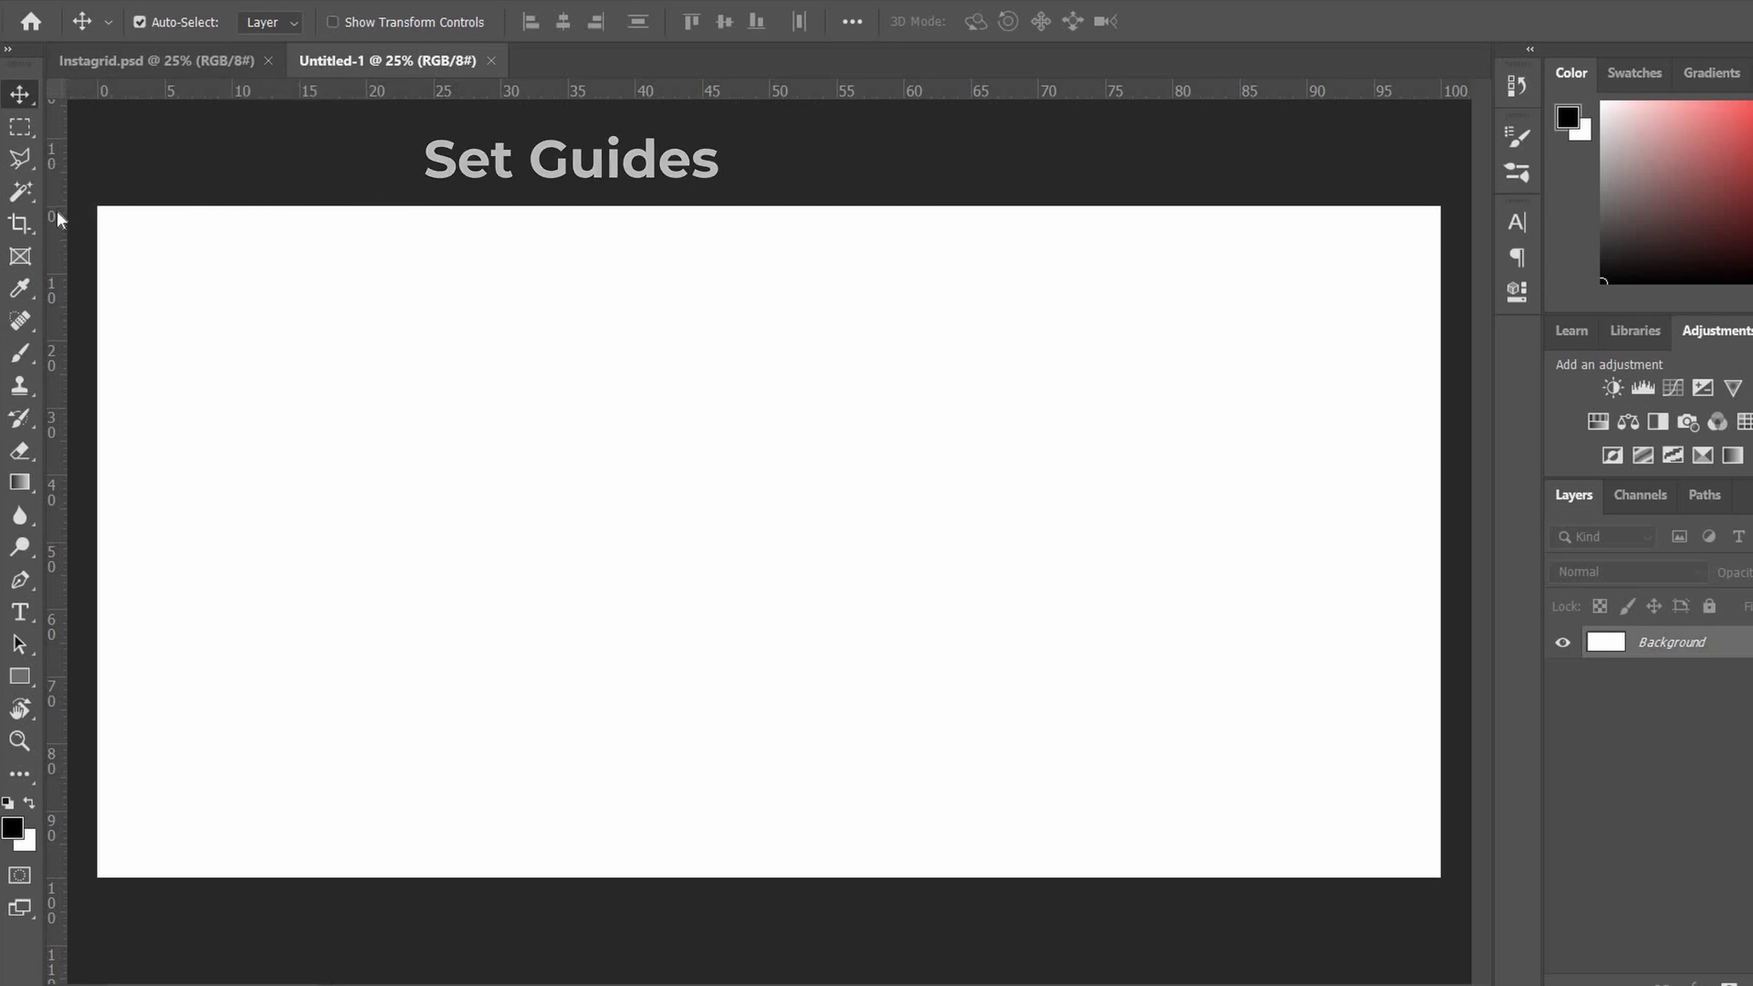
Drag out vertical guides at 20, 40, 60 and 80% and a horizontal guide at 50%
{"action": "left_click_drag", "start_coordinate": [57, 211], "coordinate": [366, 248]}
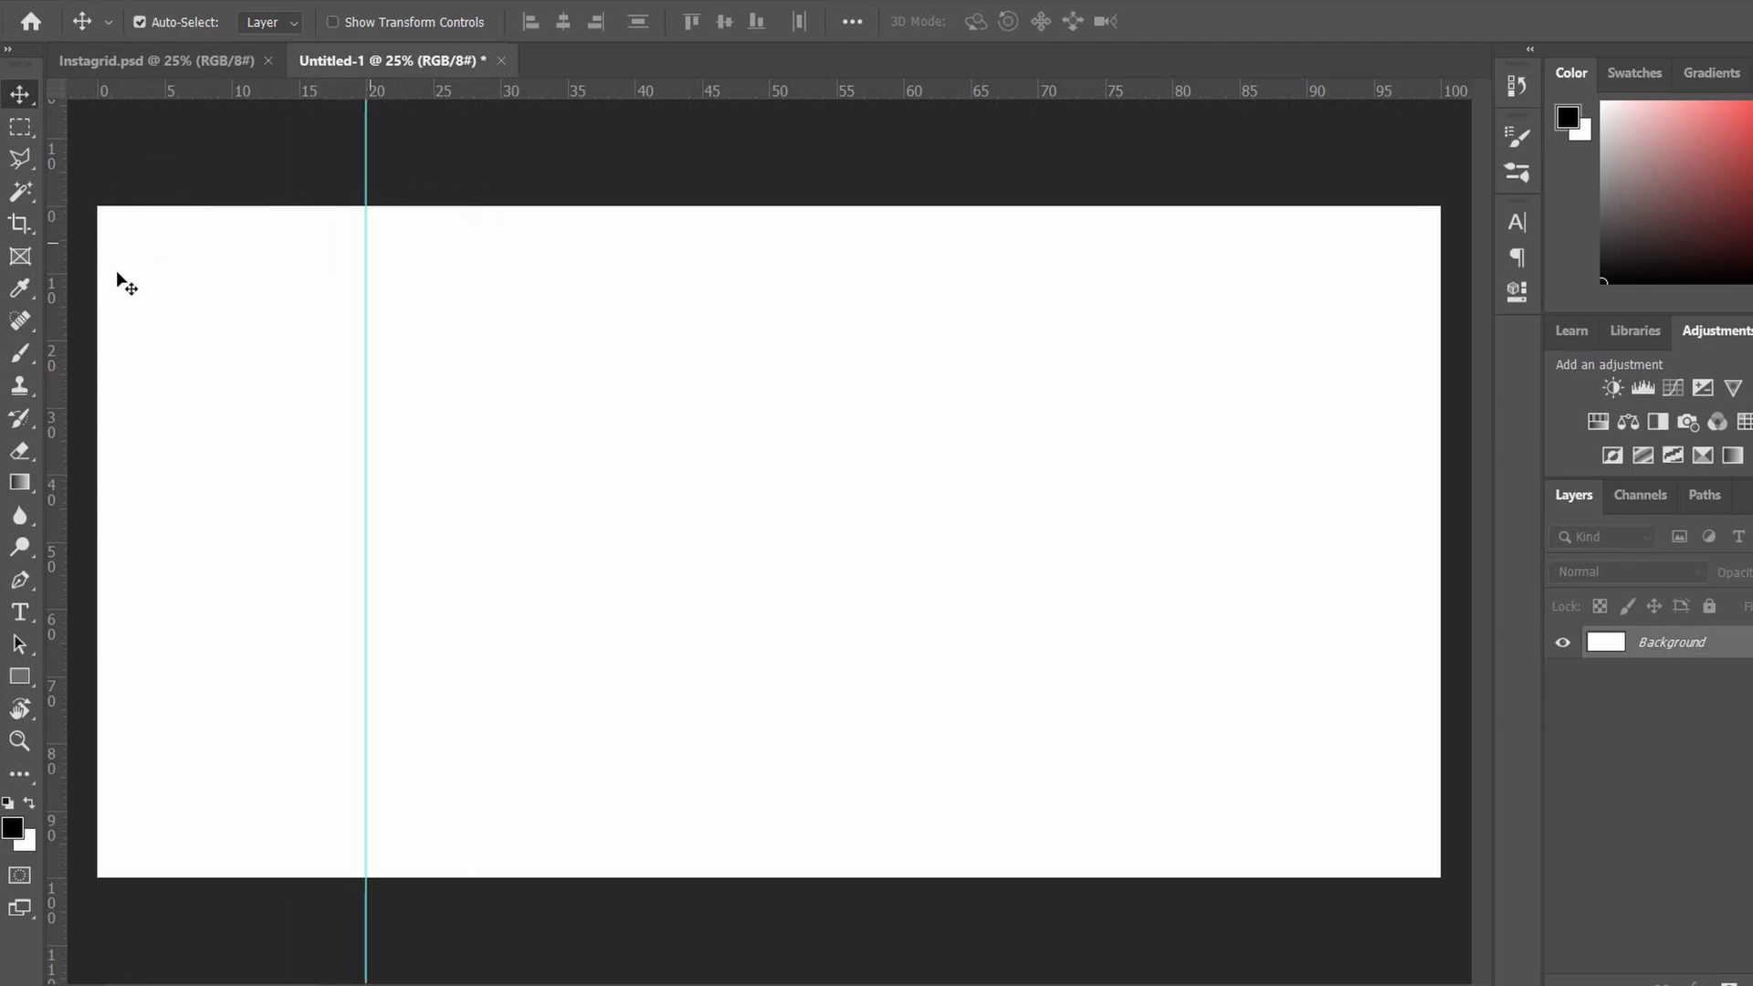
{"action": "left_click_drag", "start_coordinate": [56, 256], "coordinate": [638, 280]}
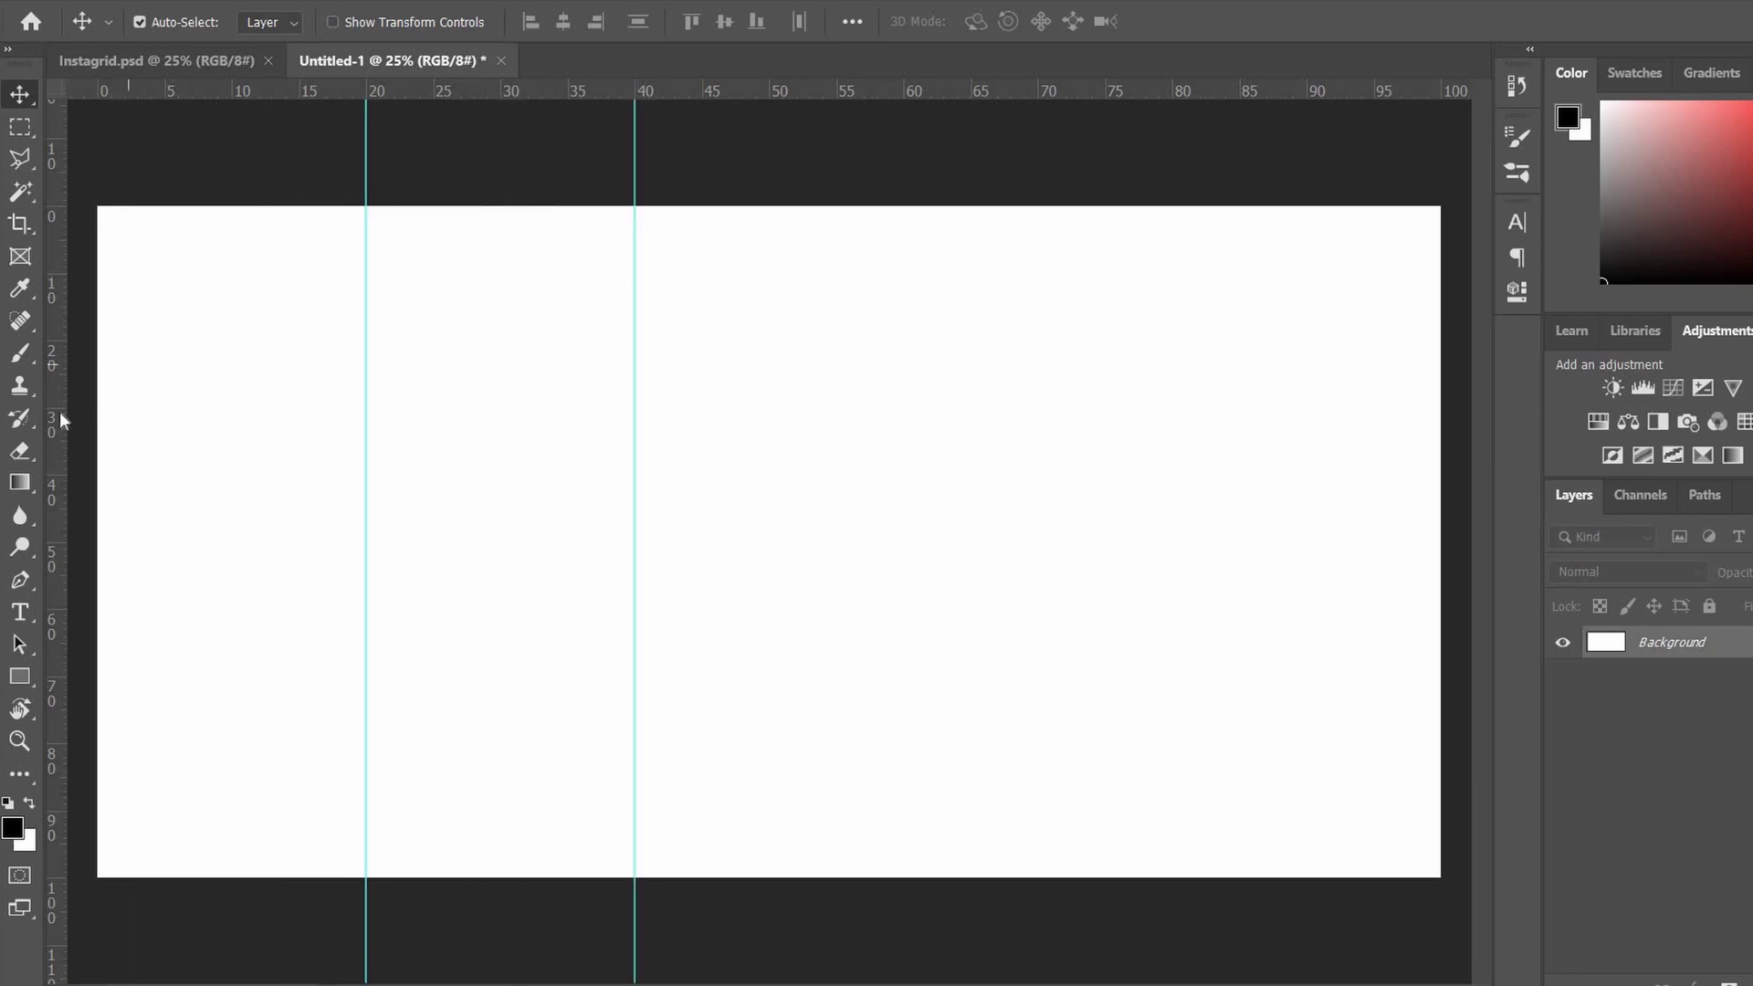
{"action": "left_click_drag", "start_coordinate": [57, 356], "coordinate": [905, 406]}
{"action": "left_click_drag", "start_coordinate": [56, 402], "coordinate": [1173, 501]}
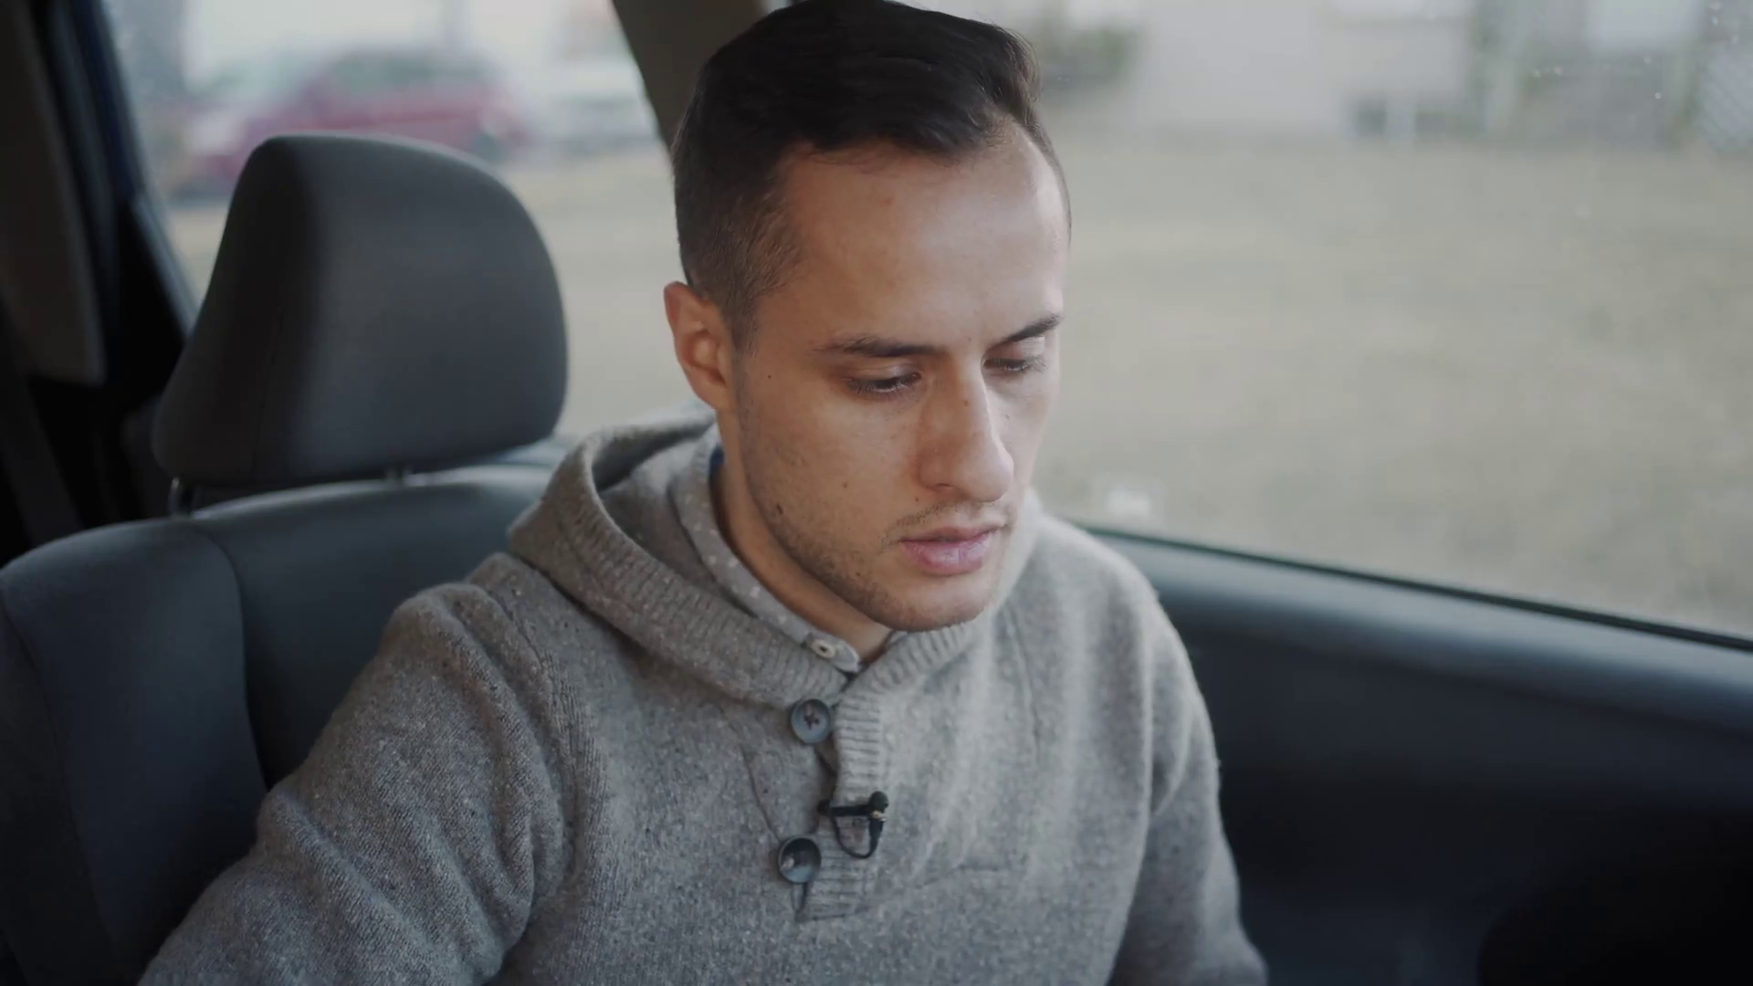
{"action": "left_click_drag", "start_coordinate": [712, 91], "coordinate": [711, 541]}
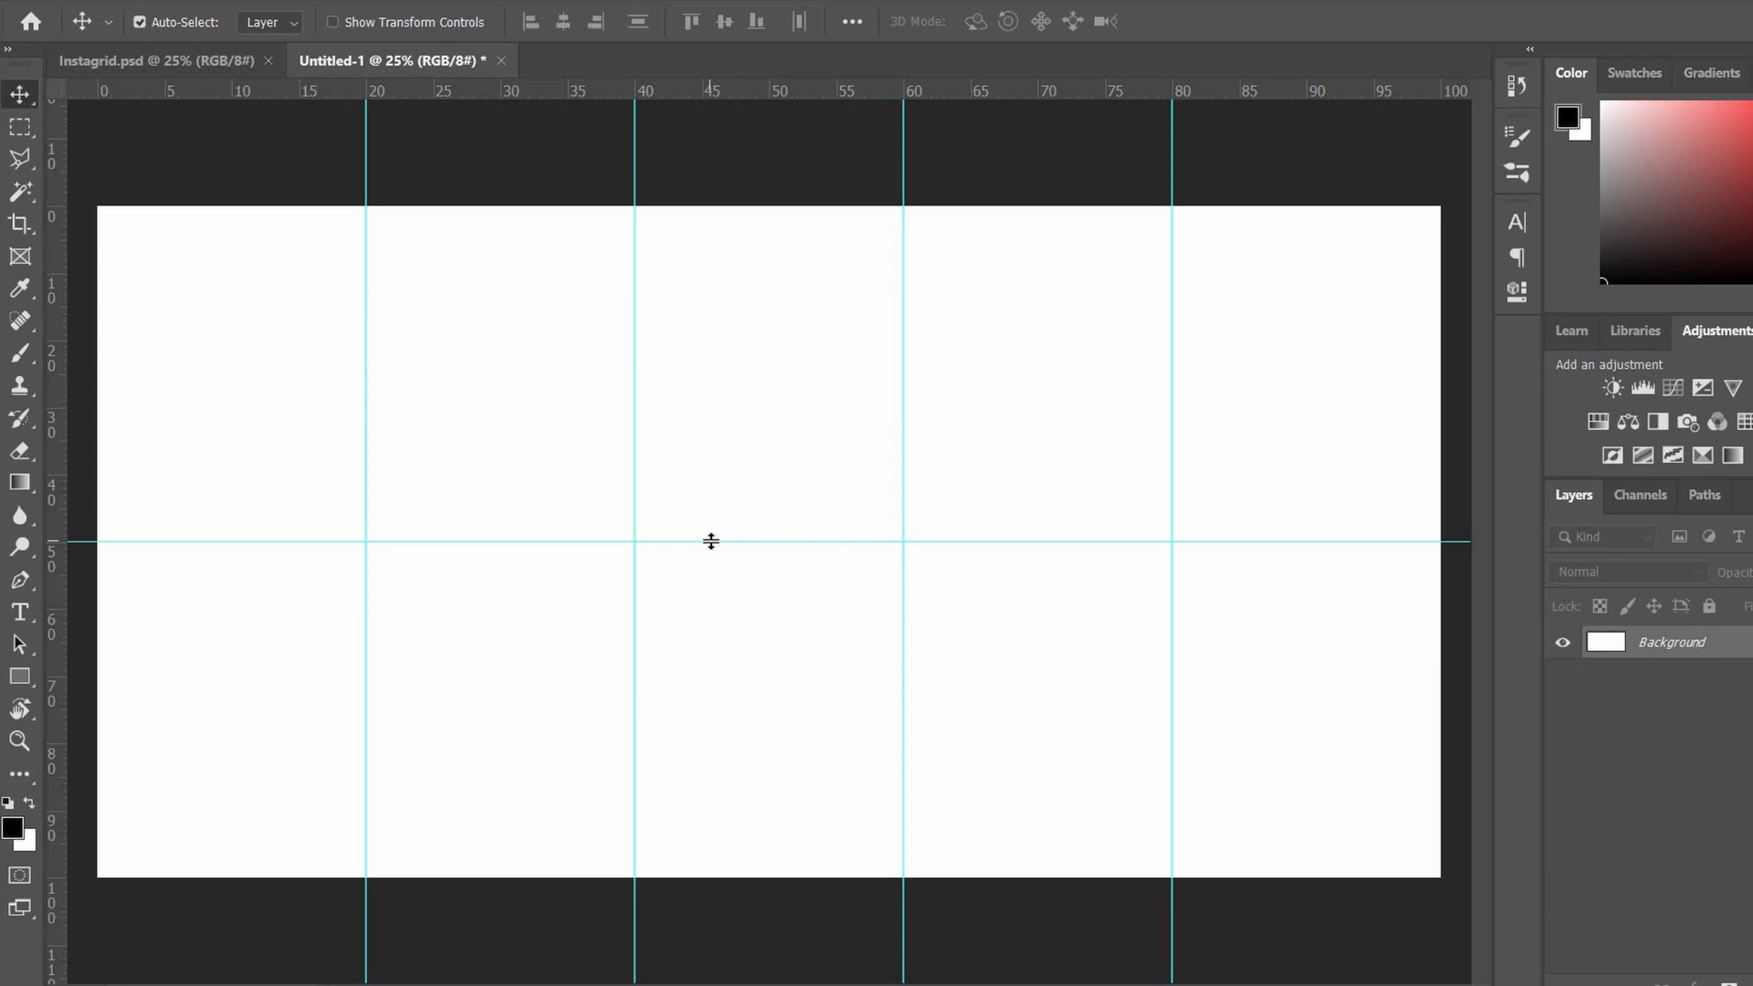
{"action": "right_click", "coordinate": [22, 321]}
Use the Slice Tool's Slices From Guides to cut the canvas into ten slices
{"action": "right_click", "coordinate": [24, 229]}
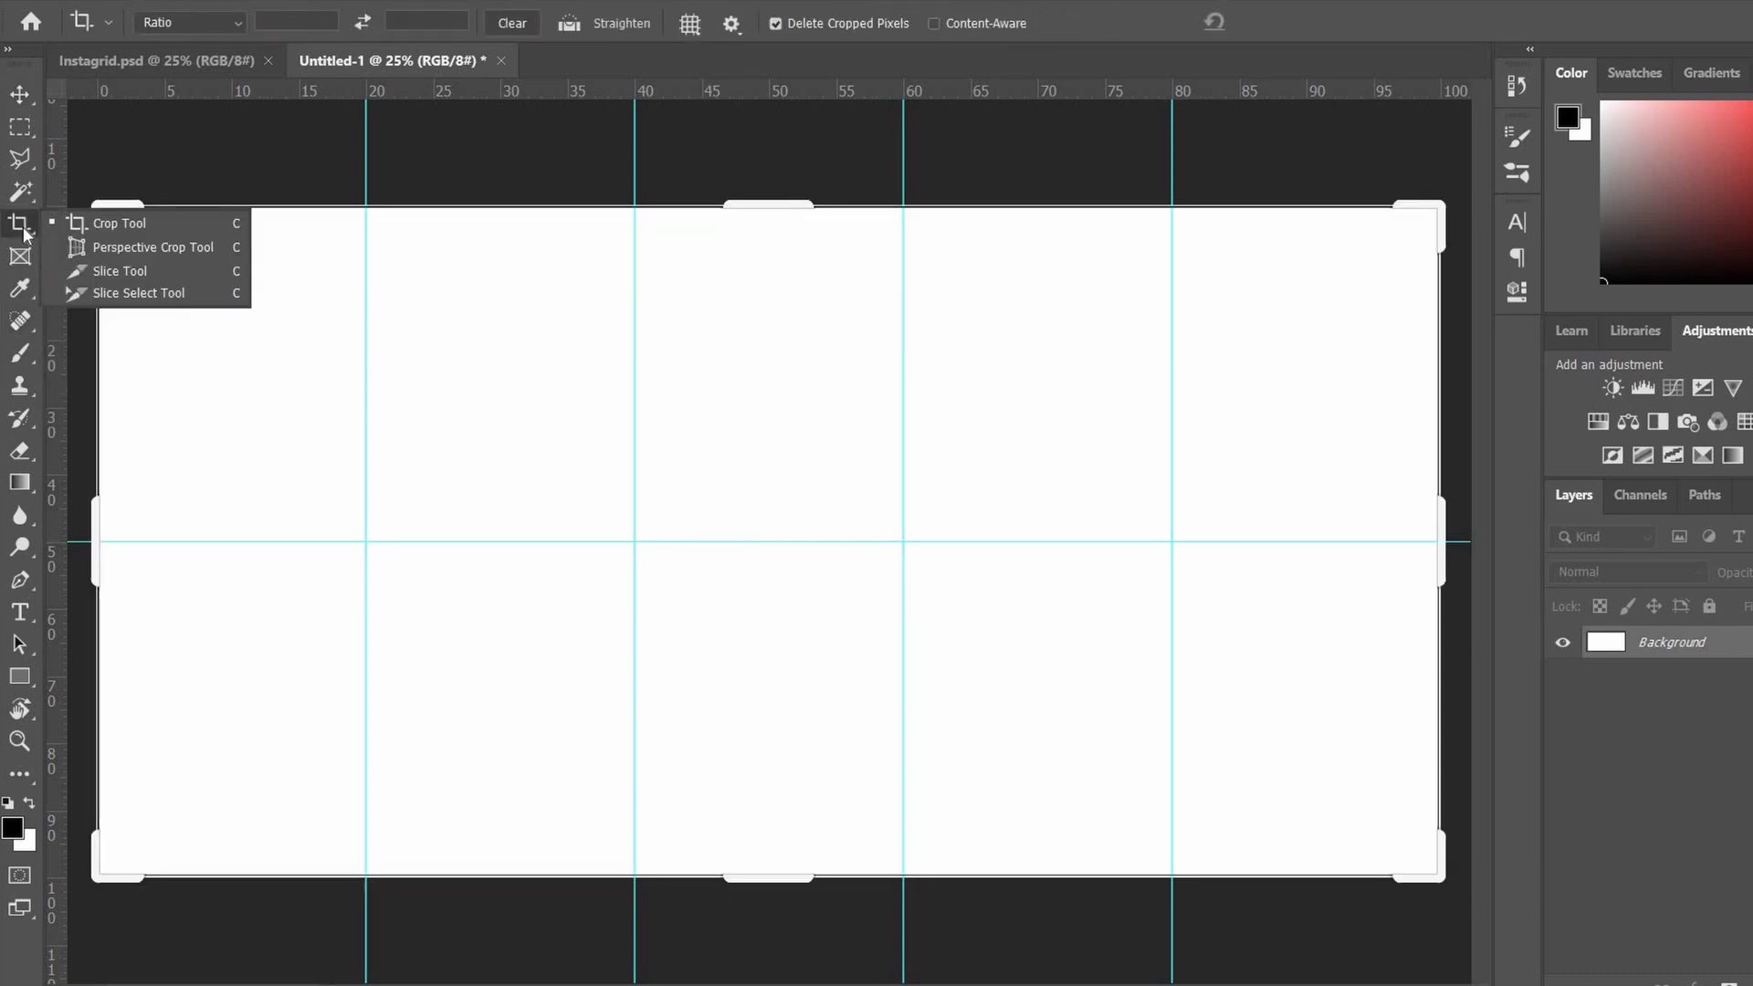
{"action": "left_click", "coordinate": [137, 276]}
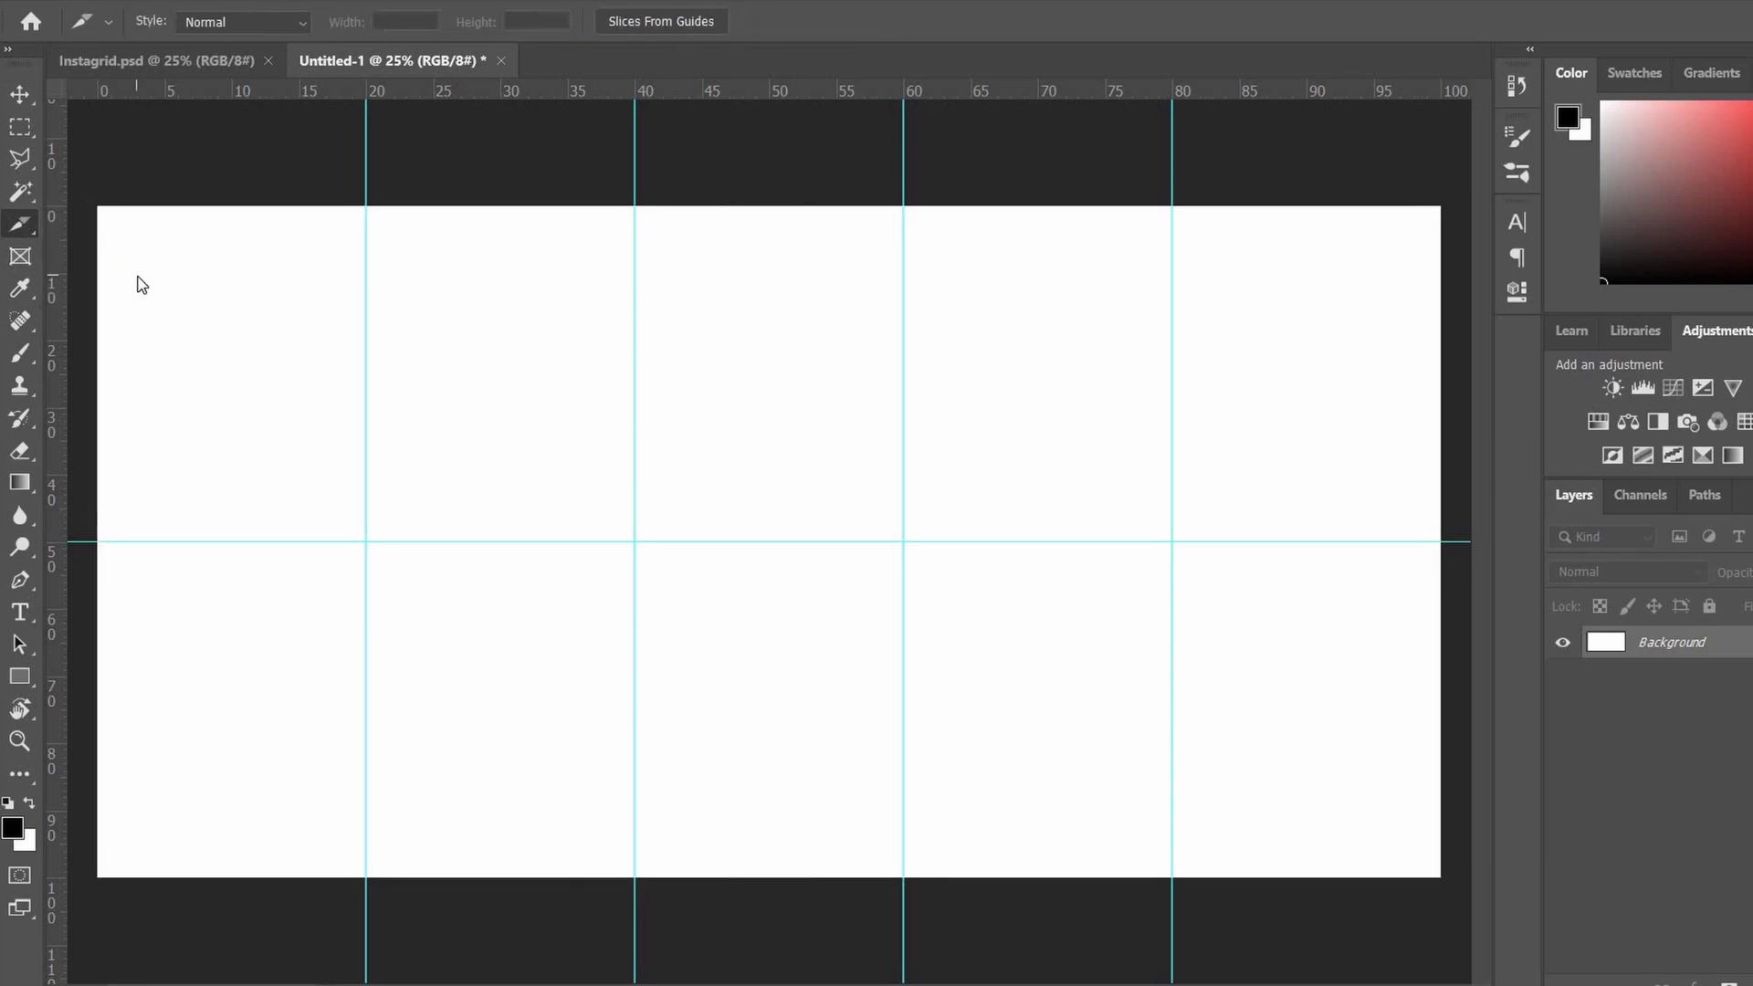
{"action": "left_click", "coordinate": [671, 24]}
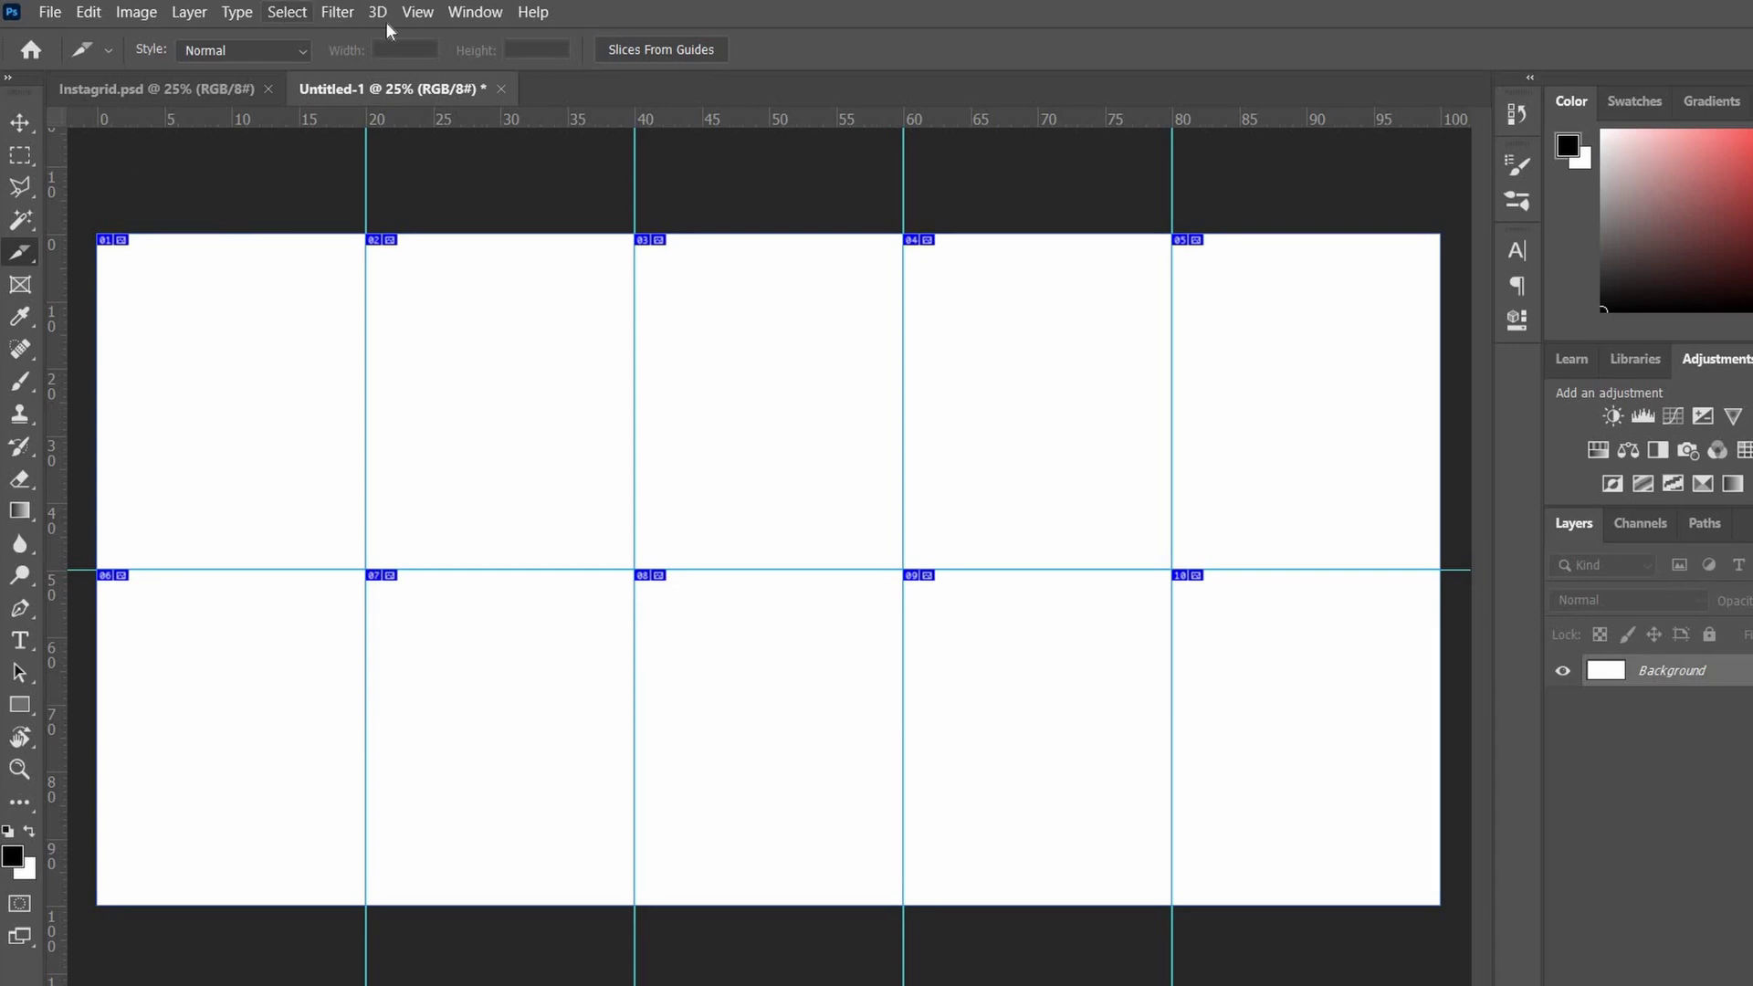
Turn off View > Show > Slices and return to the Move tool
{"action": "left_click", "coordinate": [416, 15]}
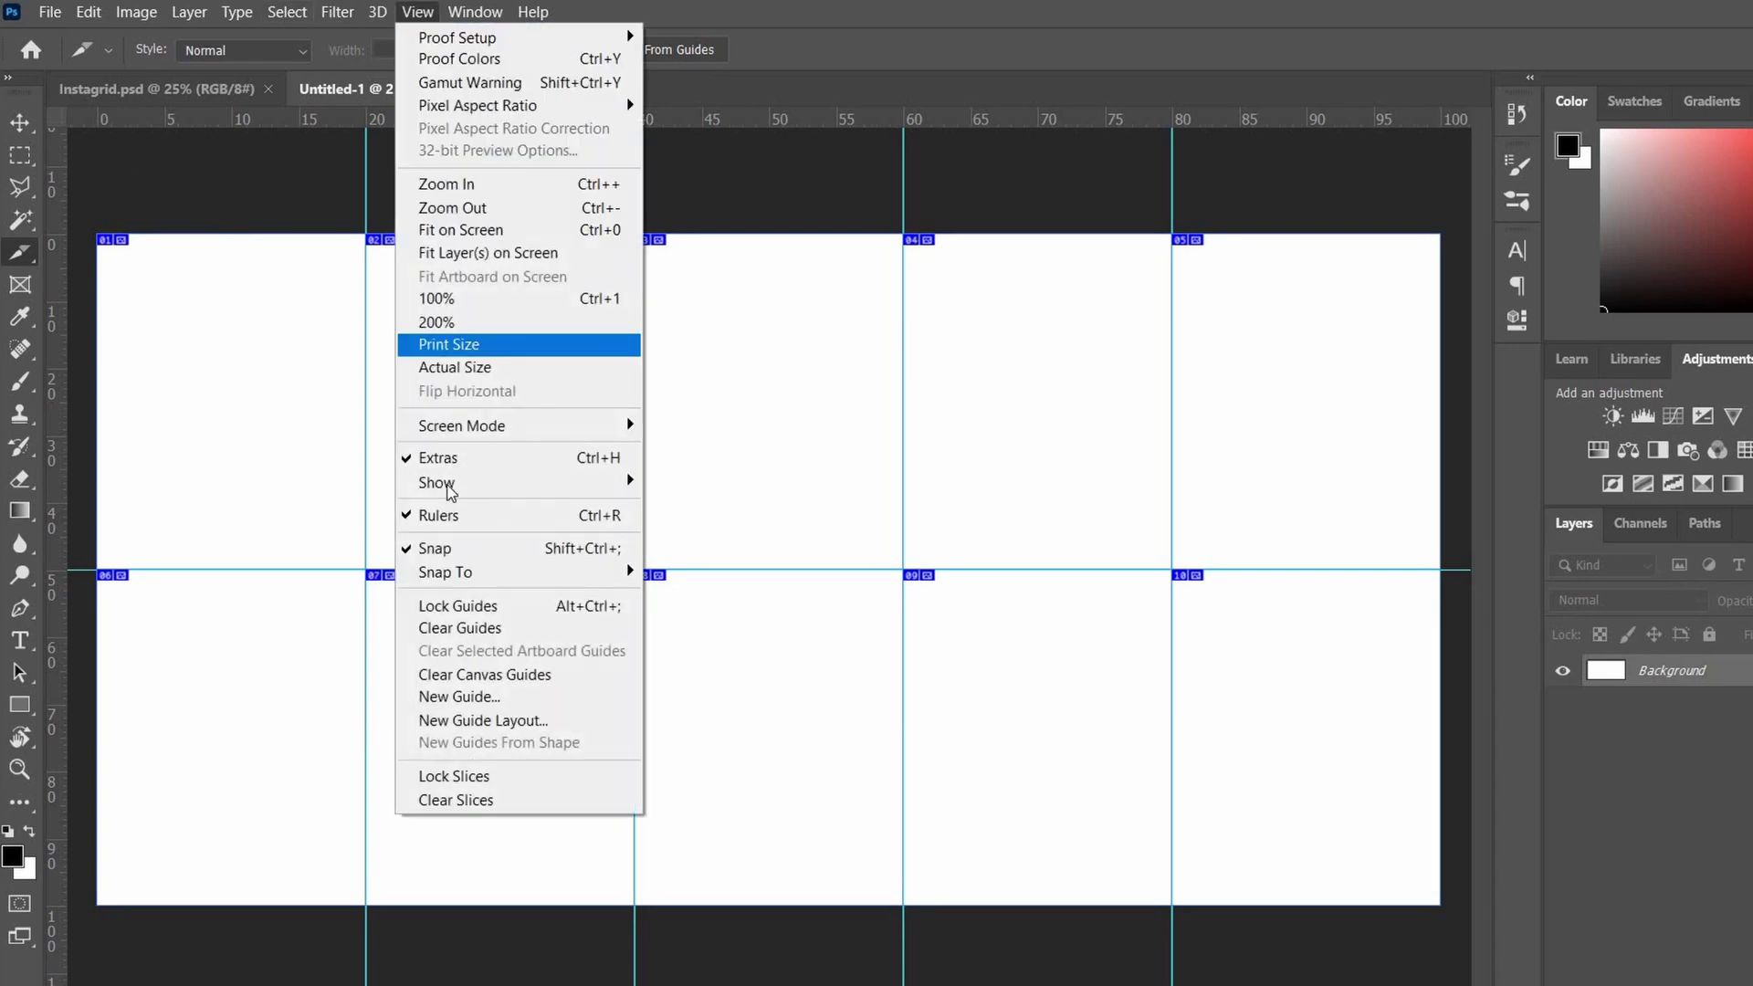
{"action": "mouse_move", "coordinate": [450, 498]}
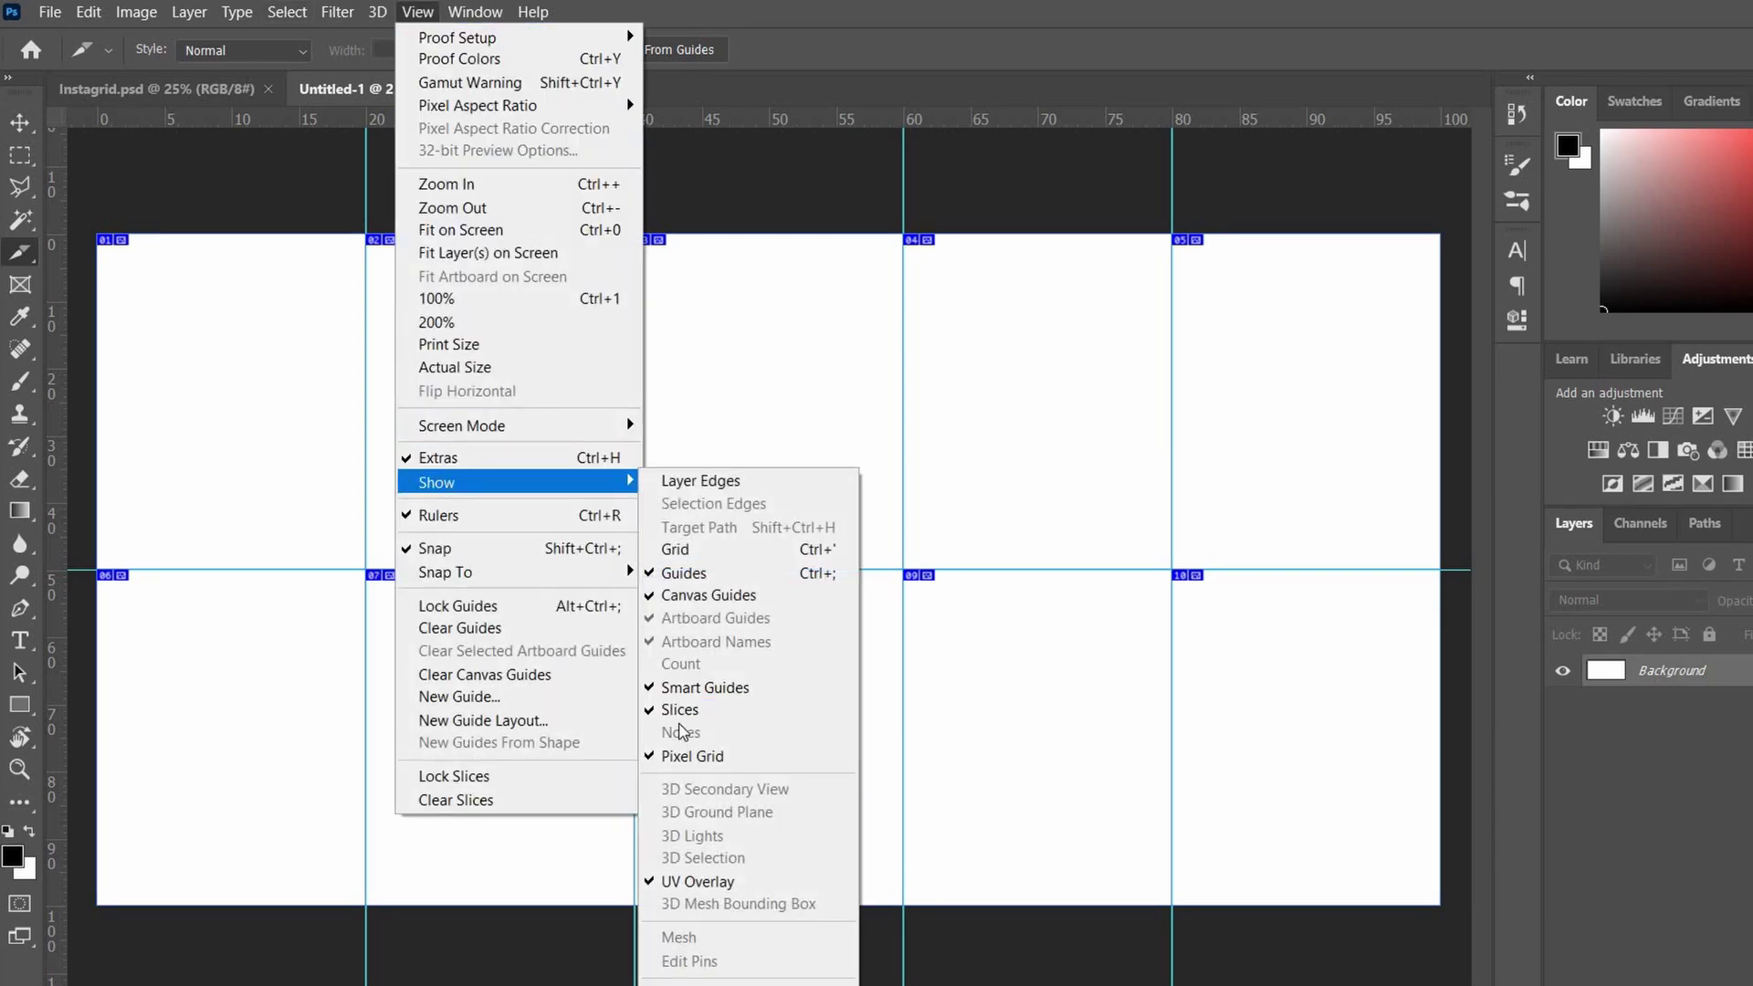
{"action": "left_click", "coordinate": [684, 711]}
{"action": "key", "text": "v"}
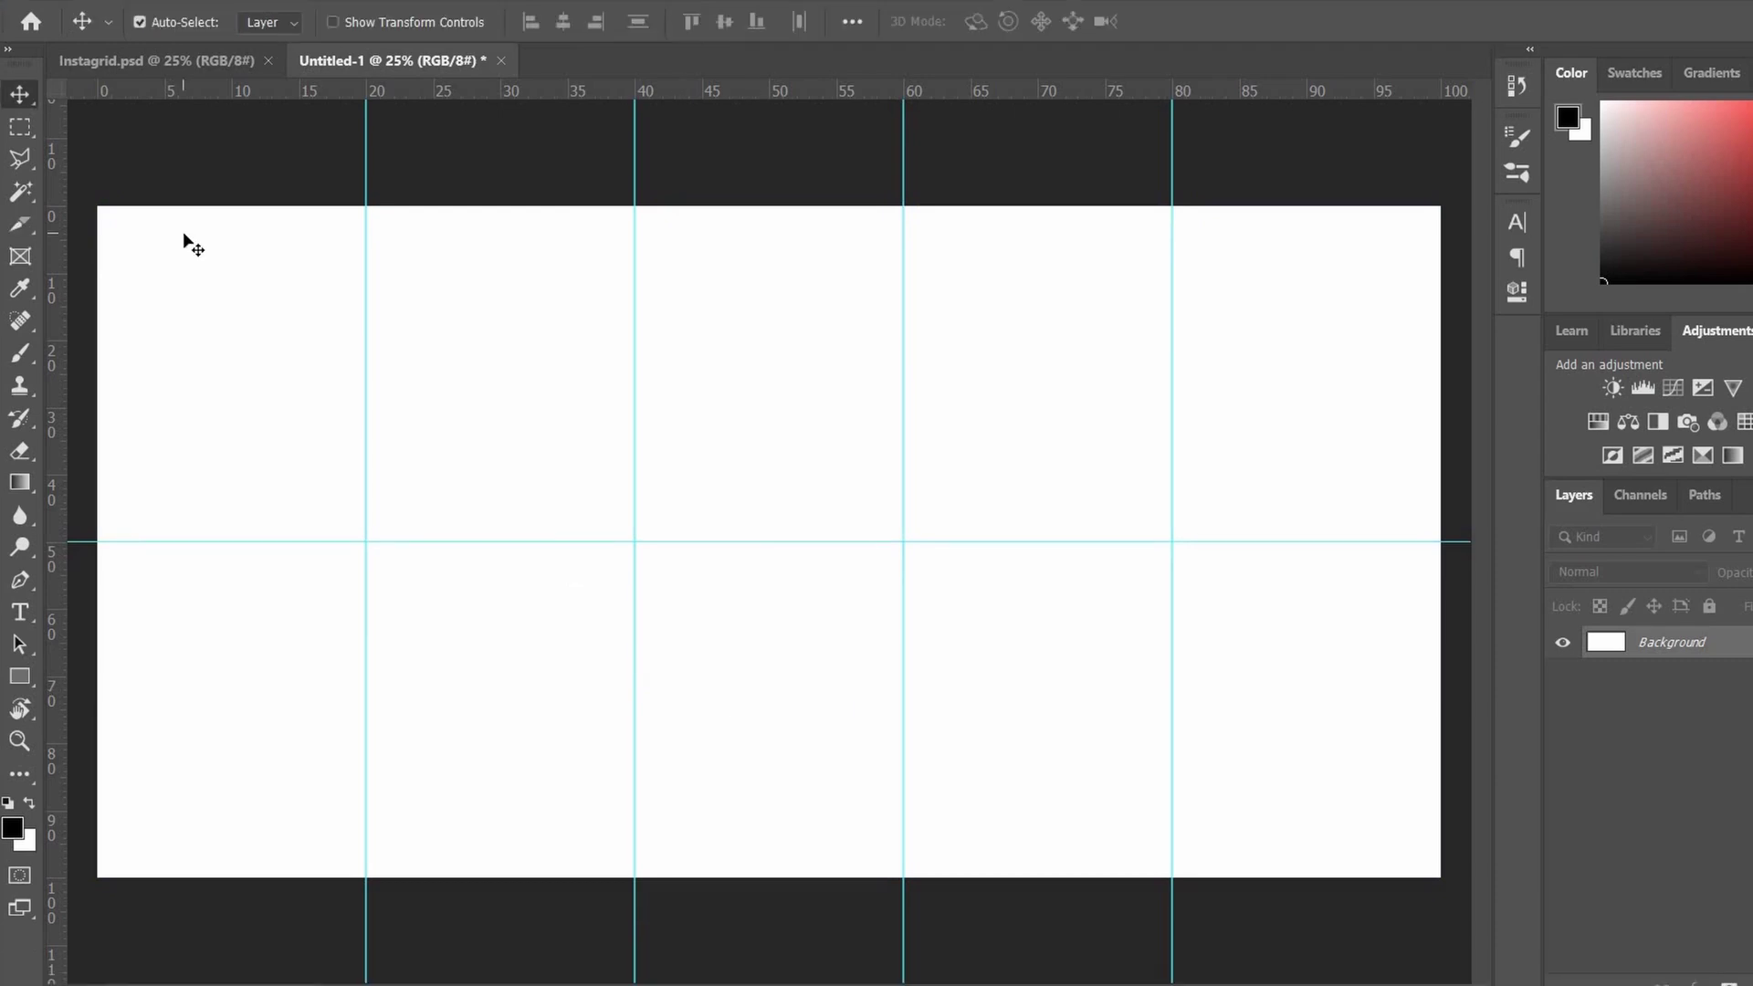
Drag six JPEG photos from the Tutorial folder onto the Untitled-1 canvas
{"action": "key", "text": "alt+Tab"}
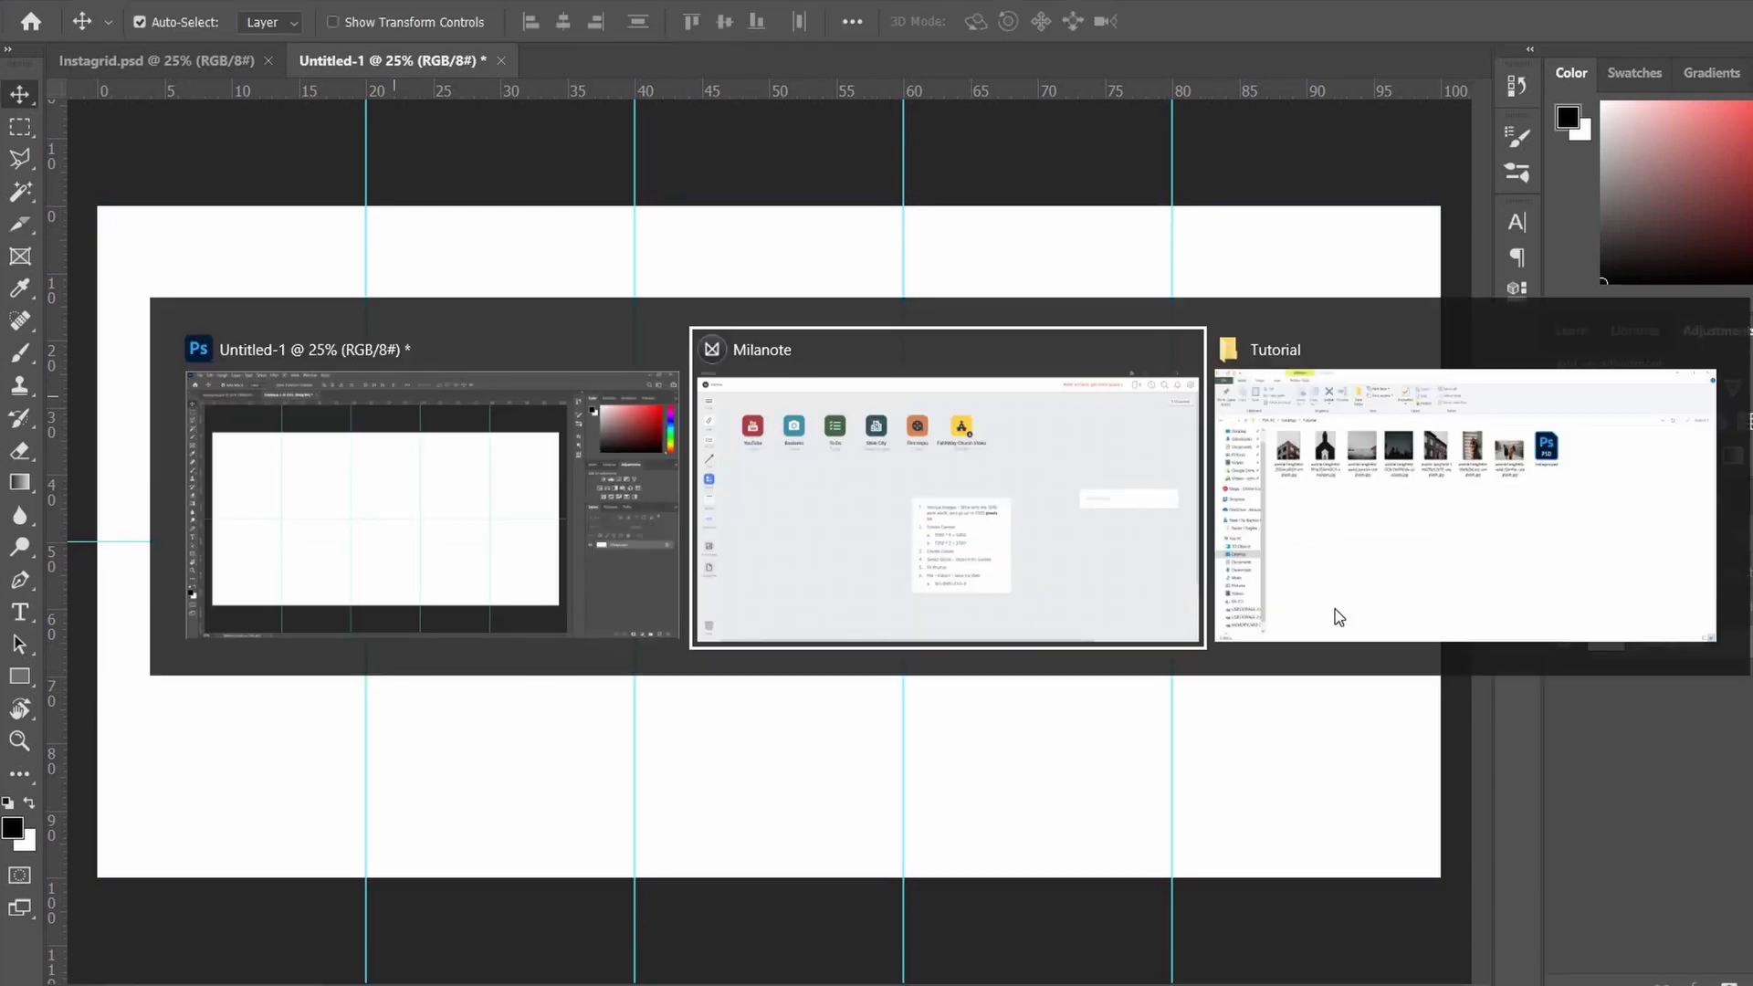
{"action": "left_click", "coordinate": [1340, 617]}
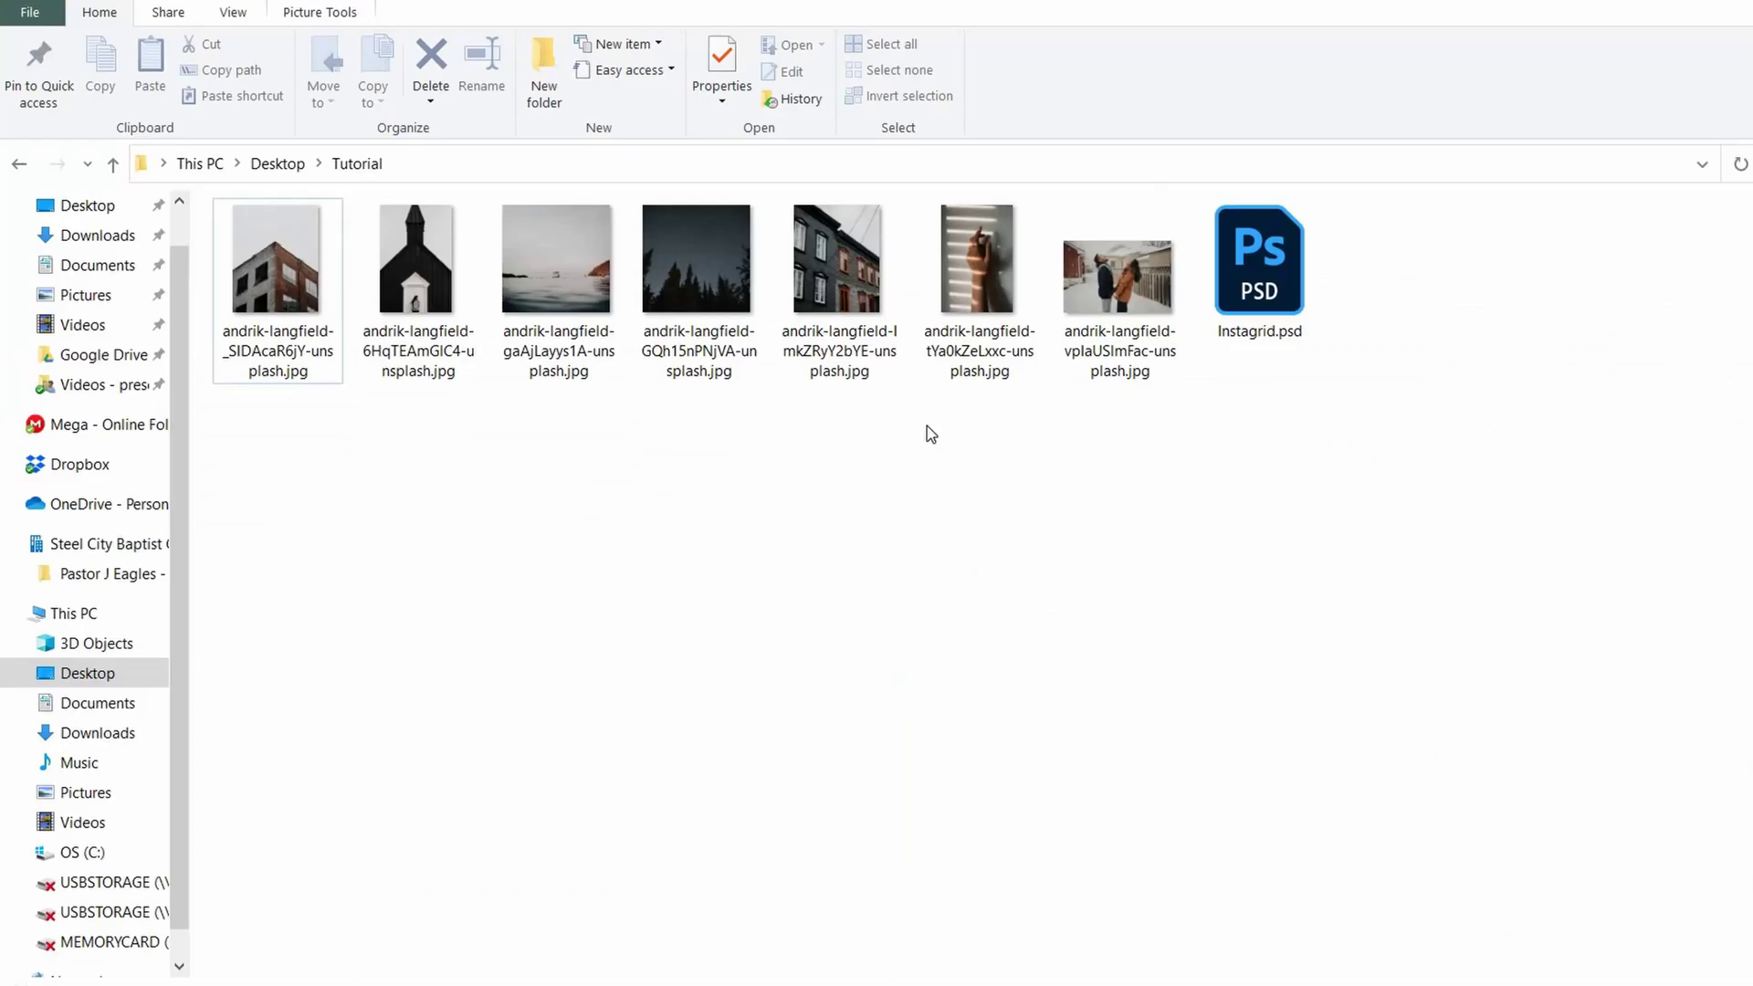
{"action": "left_click_drag", "start_coordinate": [1001, 428], "coordinate": [340, 531]}
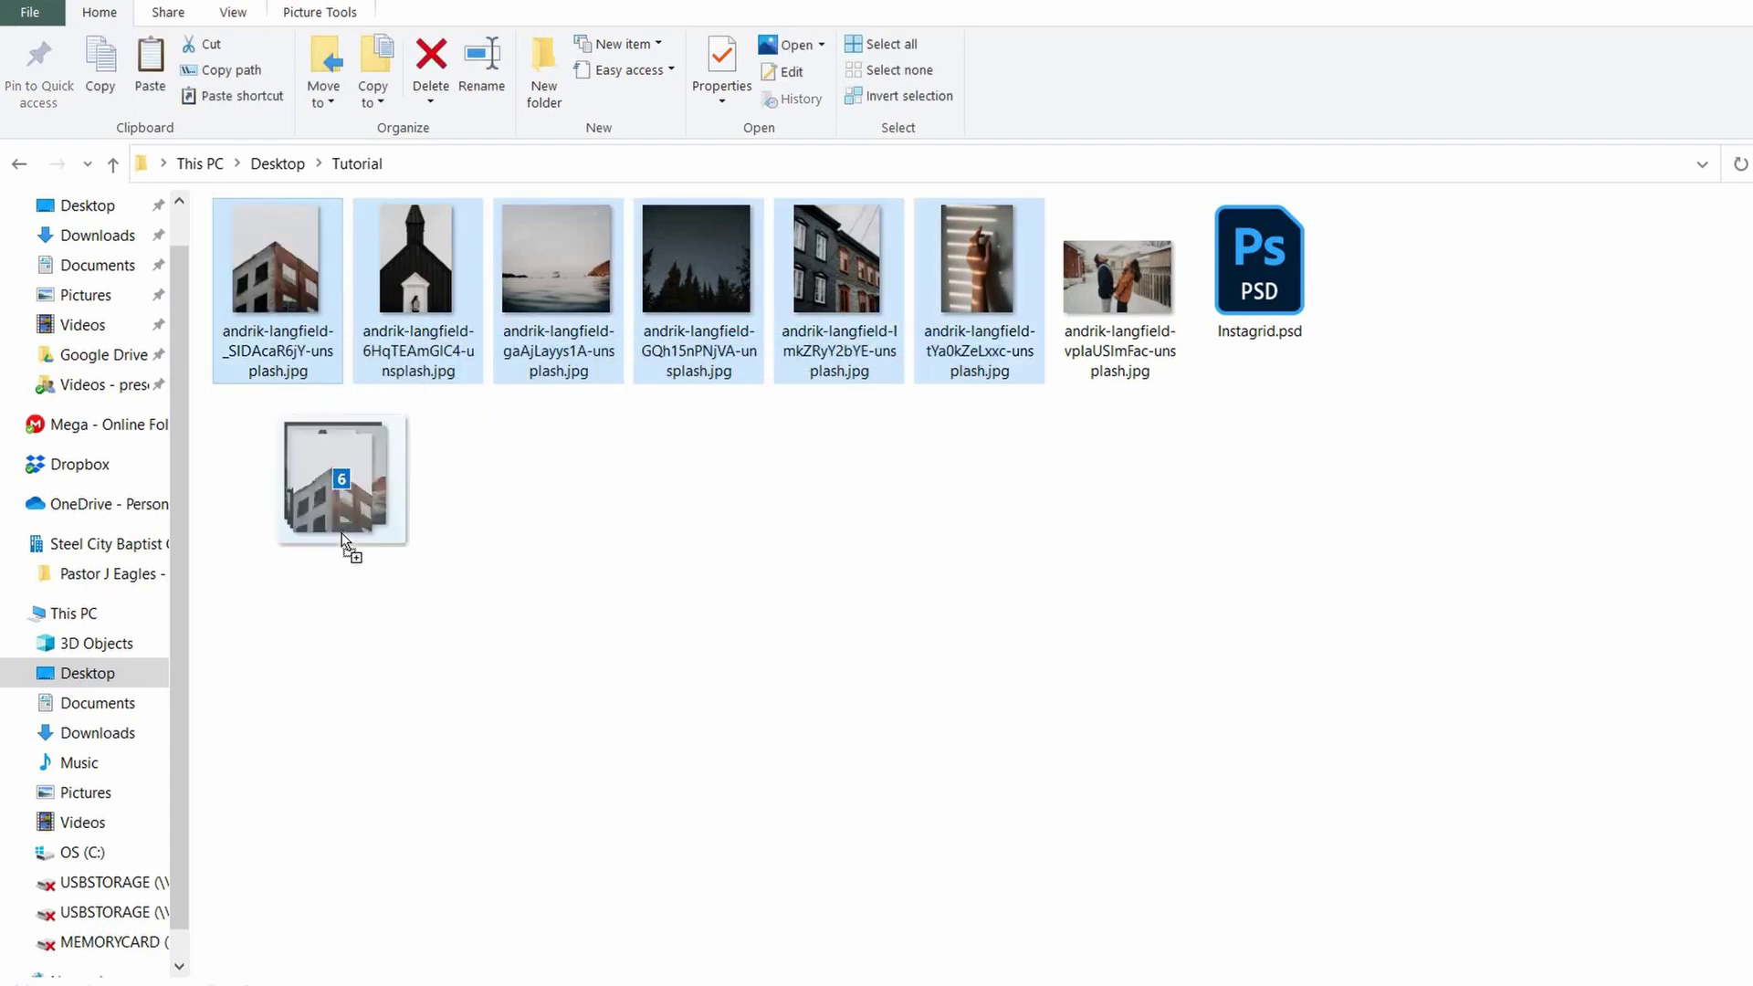
{"action": "key", "text": "alt+Tab"}
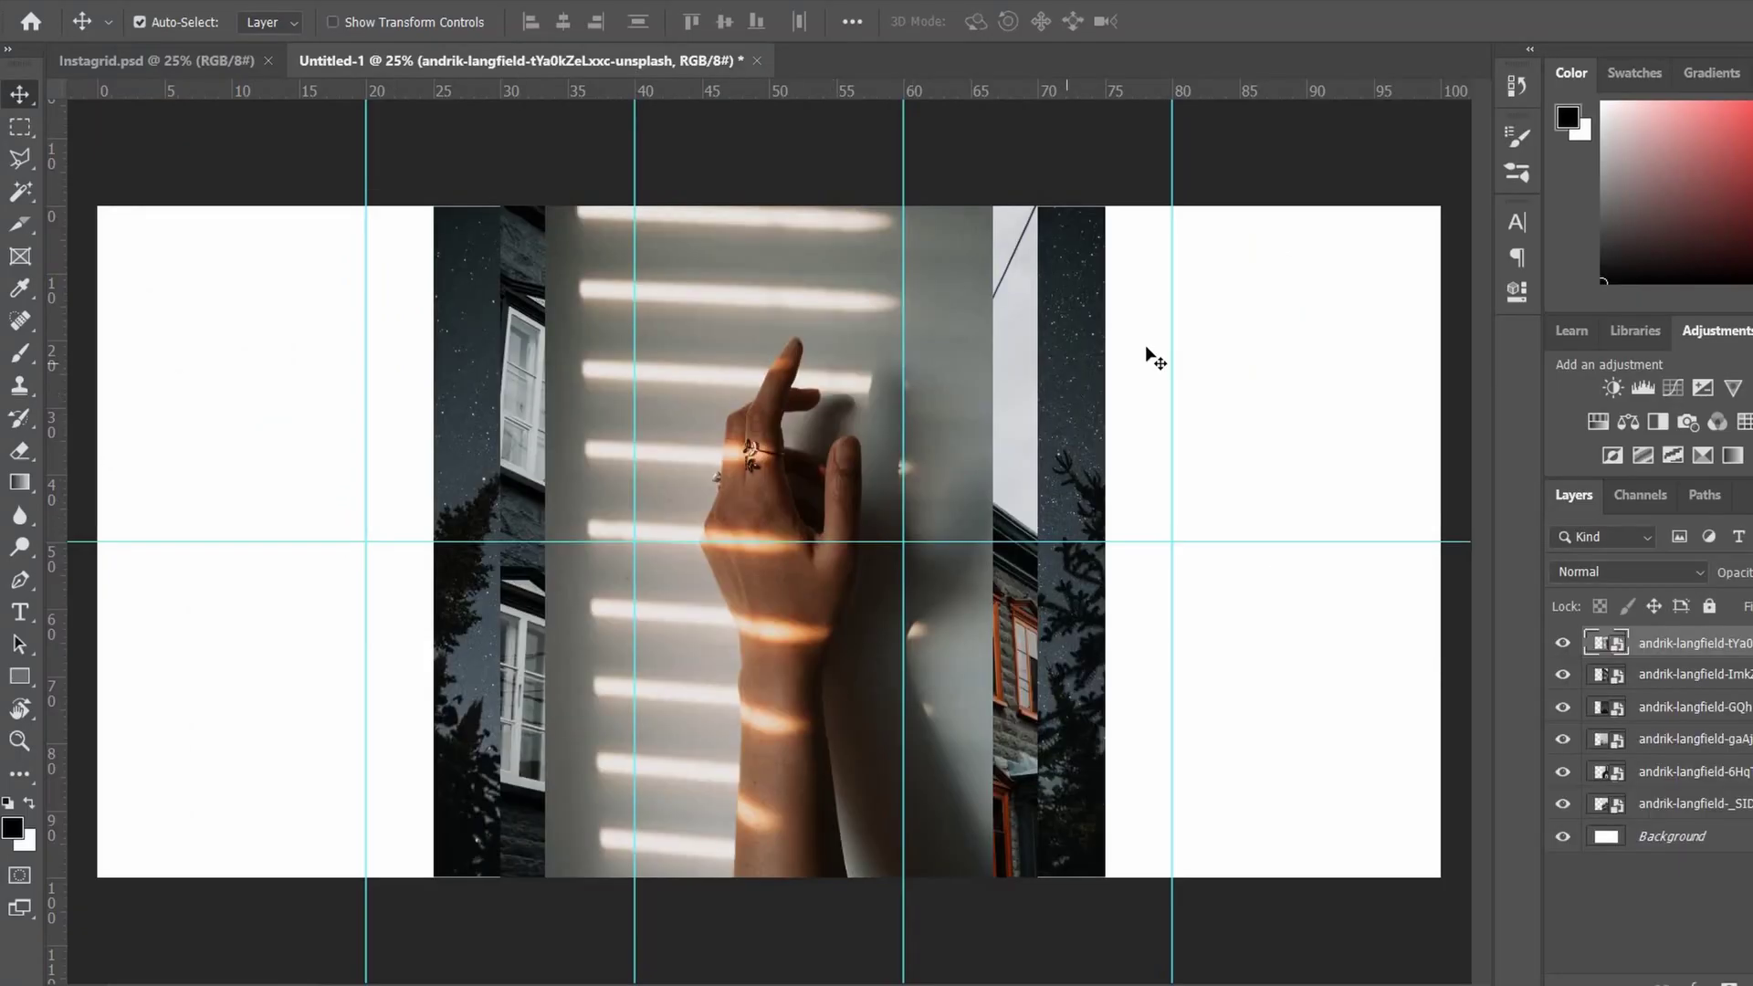
Shrink the placed photos and fit the hand photo into the upper-left cell
{"action": "left_click_drag", "start_coordinate": [736, 548], "coordinate": [547, 741]}
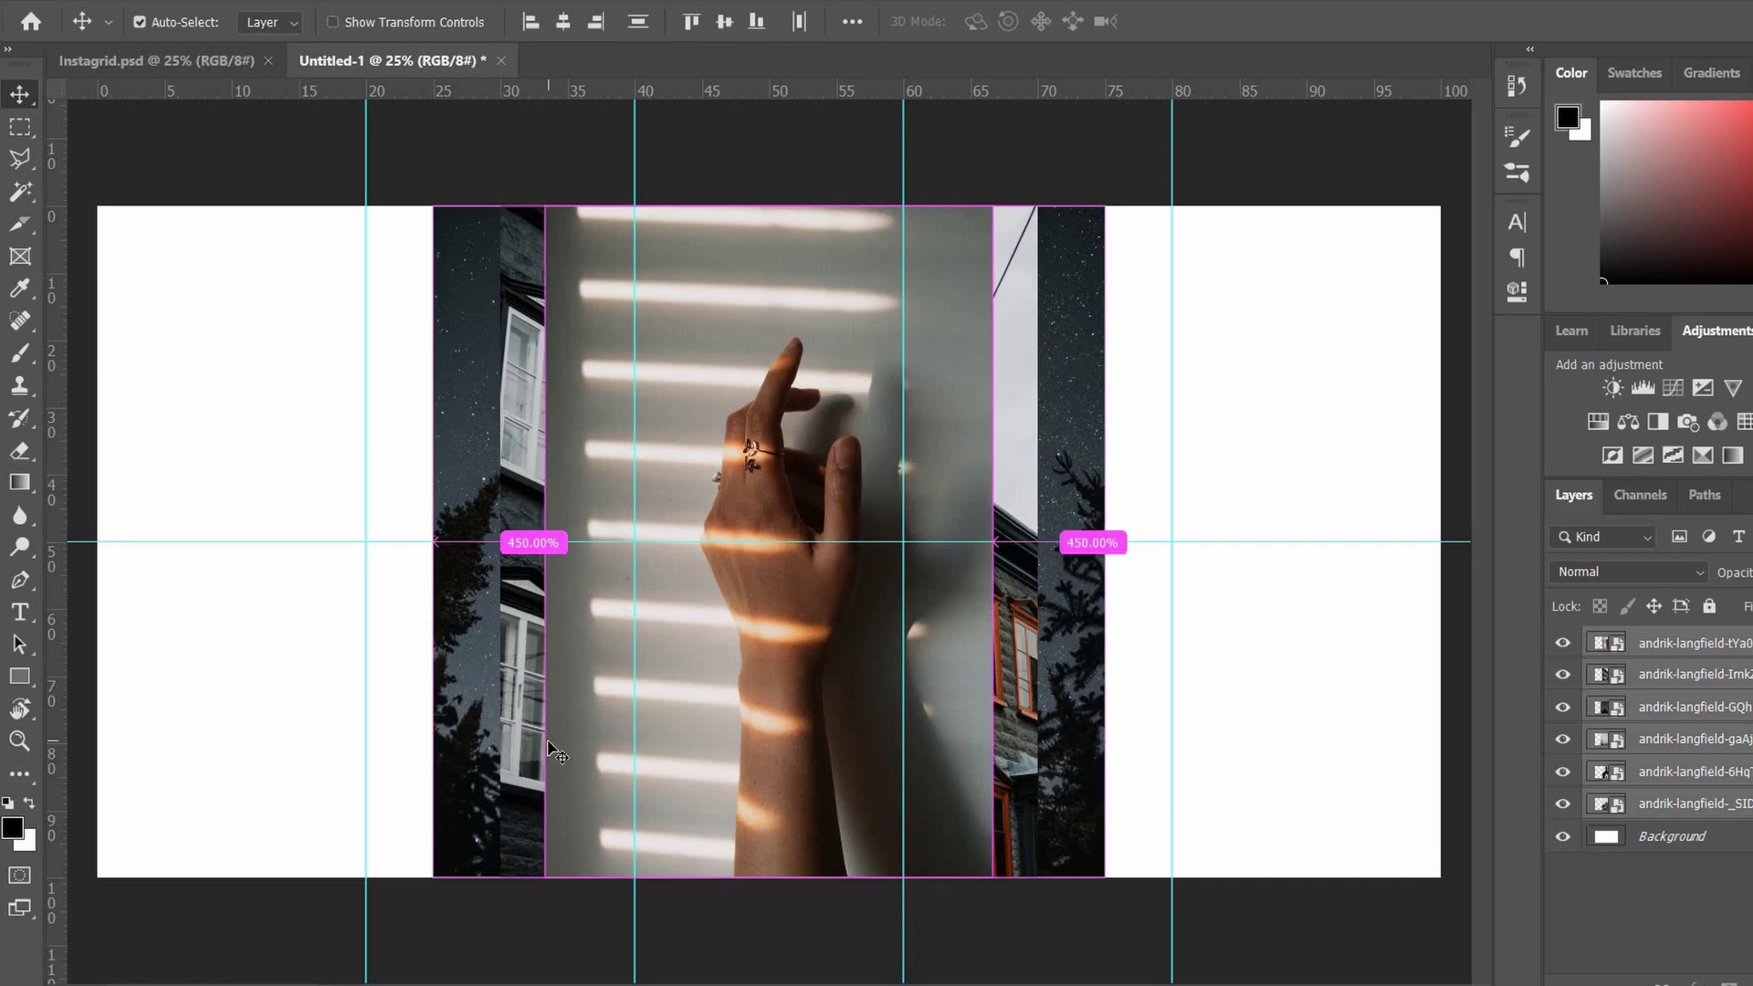
{"action": "key", "text": "ctrl+t"}
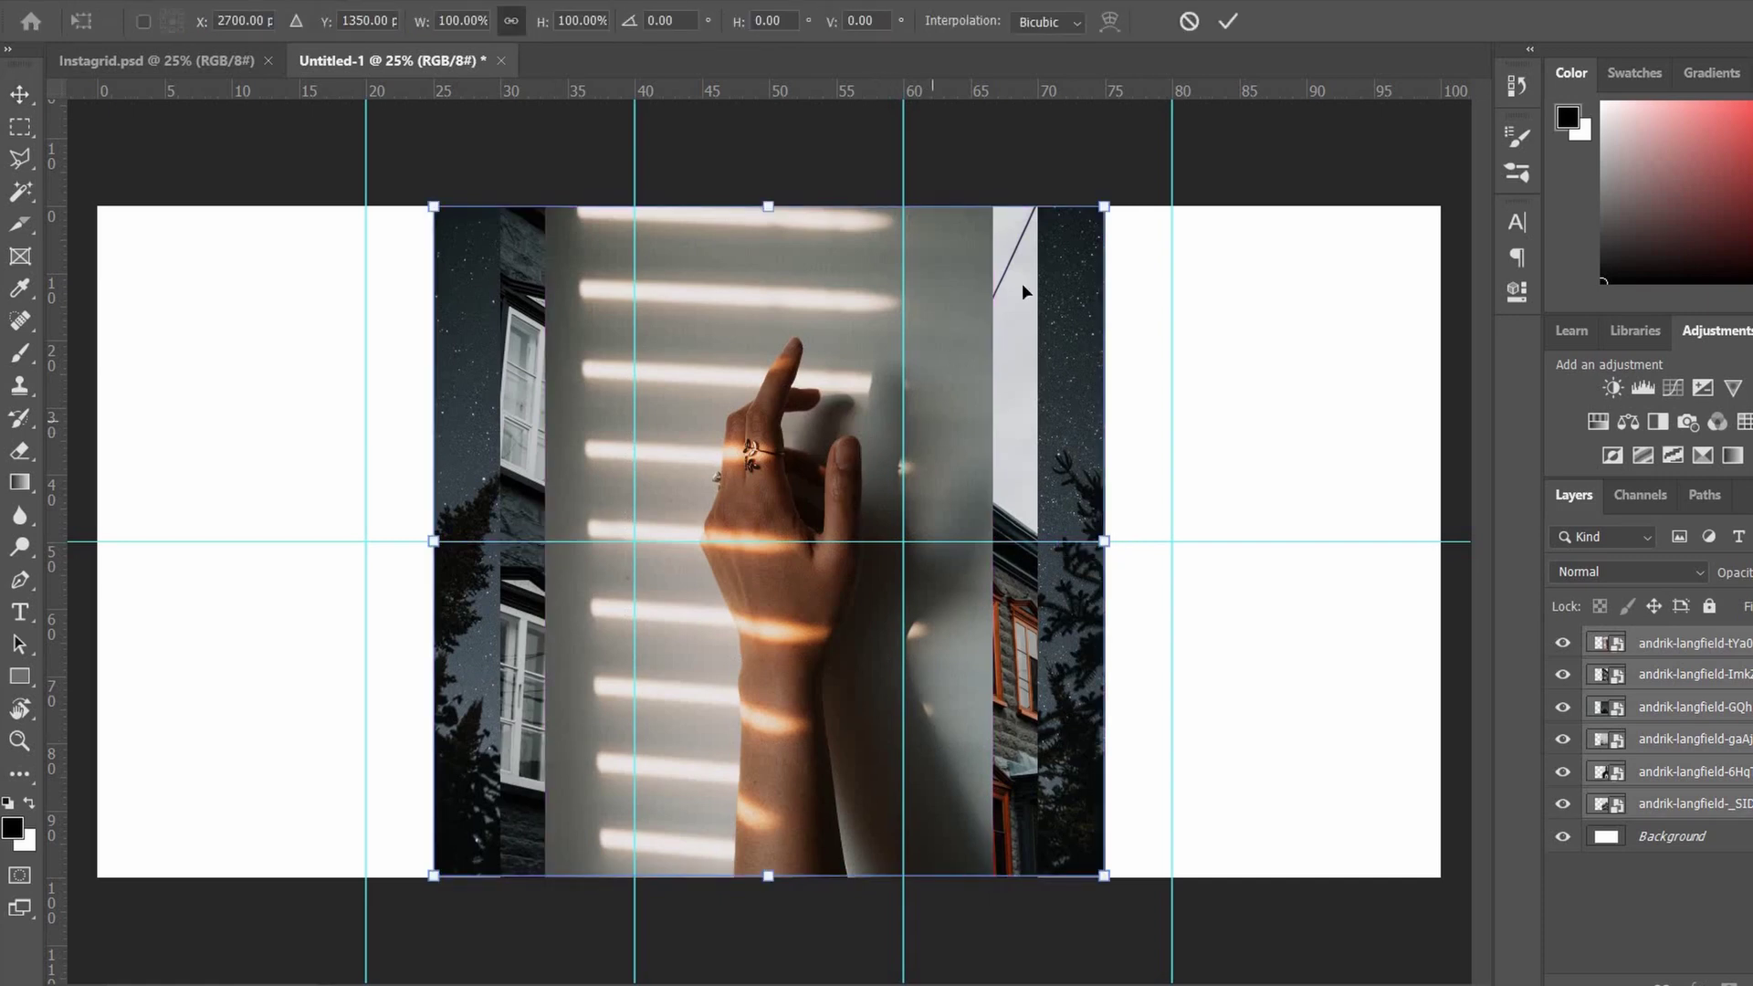
{"action": "left_click_drag", "start_coordinate": [689, 546], "coordinate": [709, 602]}
{"action": "key", "text": "Return"}
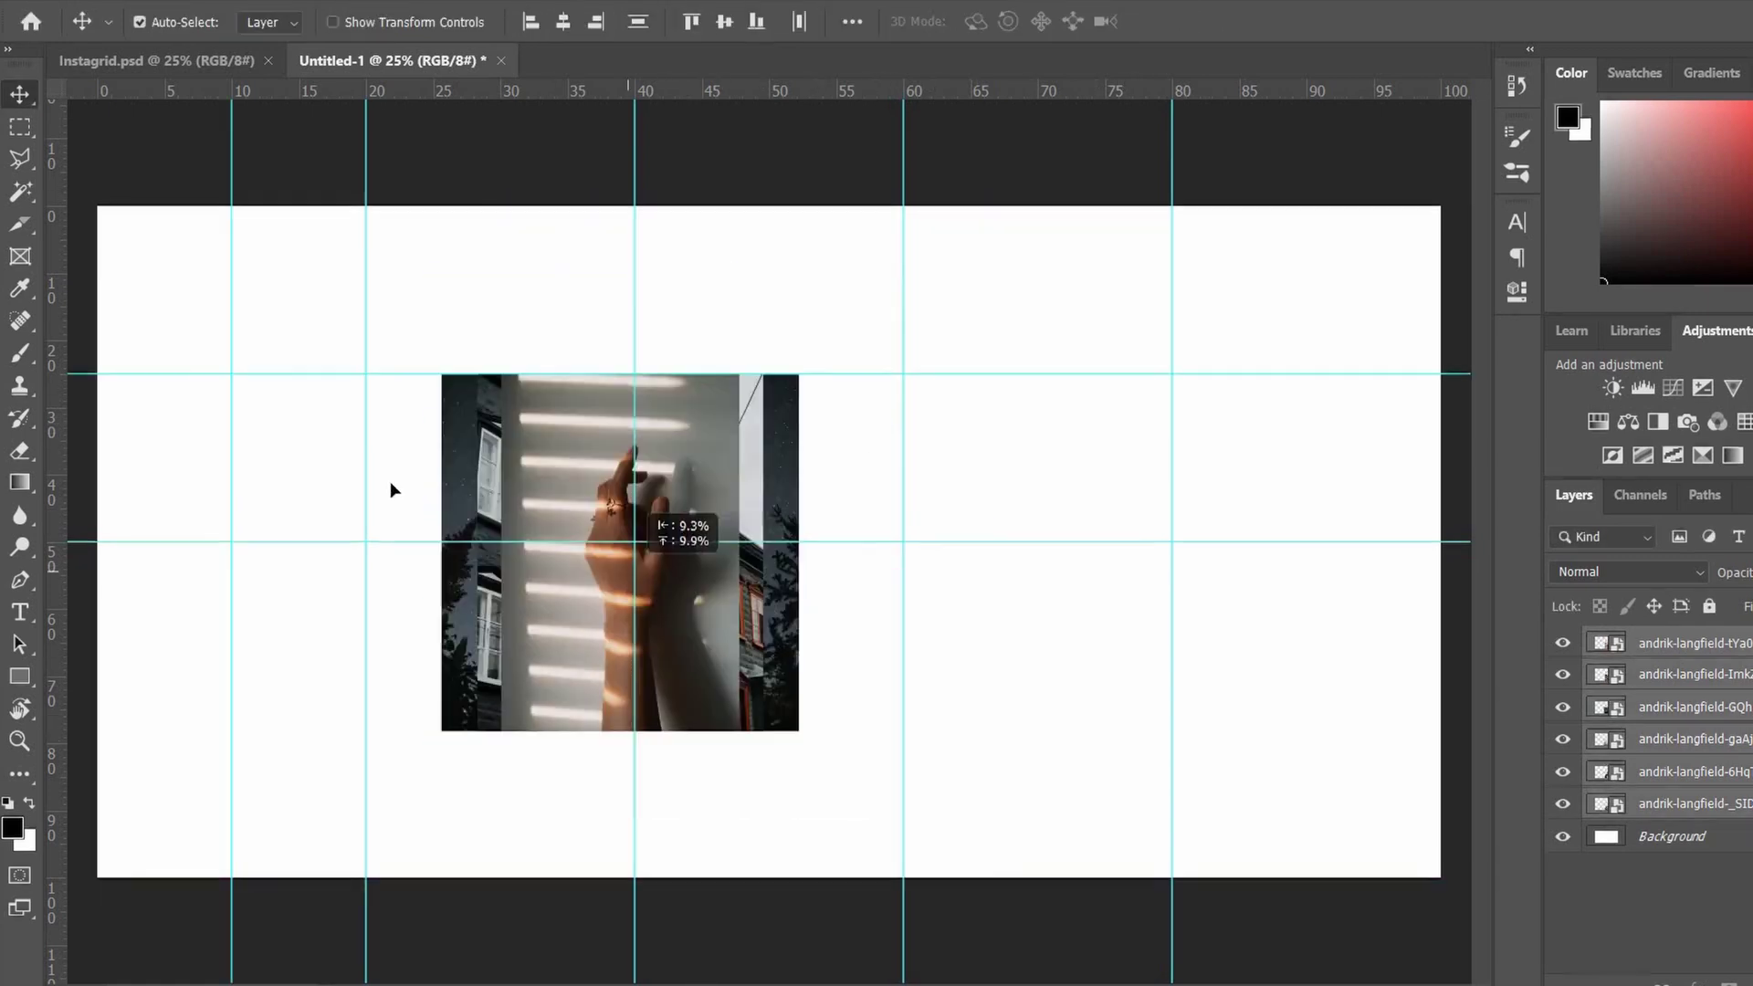
{"action": "left_click_drag", "start_coordinate": [657, 548], "coordinate": [420, 462]}
{"action": "left_click_drag", "start_coordinate": [700, 633], "coordinate": [853, 436]}
{"action": "left_click_drag", "start_coordinate": [772, 553], "coordinate": [271, 320]}
{"action": "key", "text": "ctrl+t"}
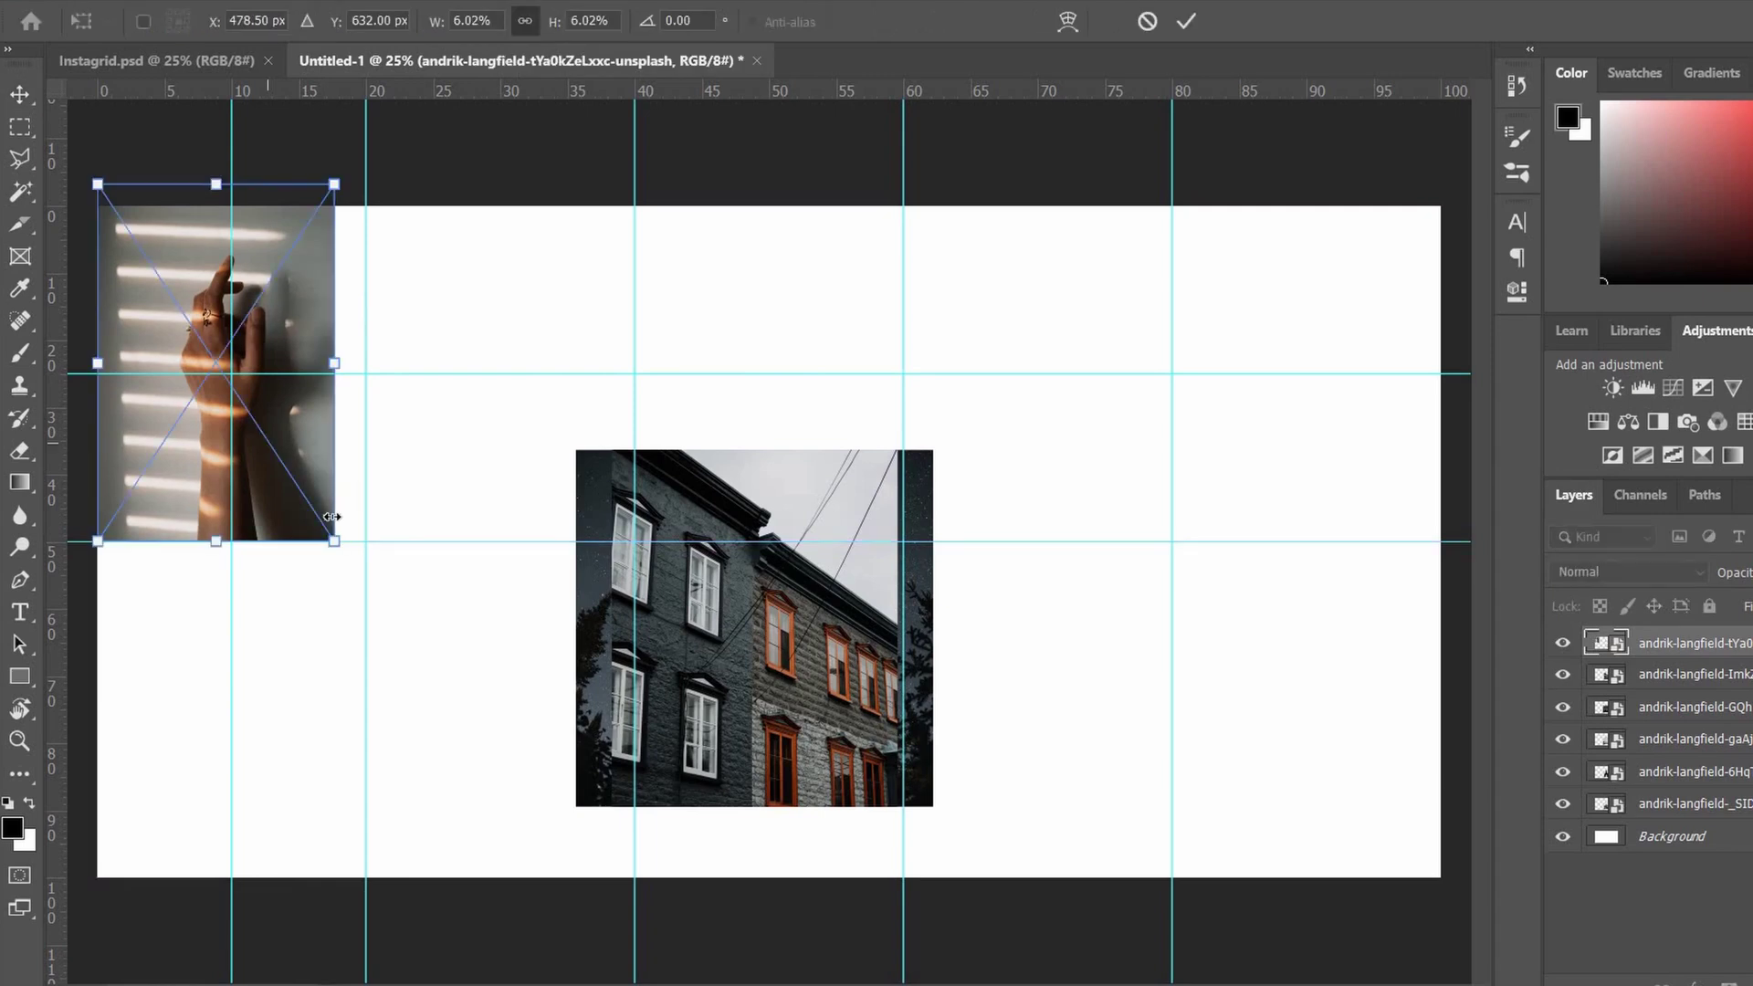
{"action": "left_click_drag", "start_coordinate": [350, 549], "coordinate": [402, 614]}
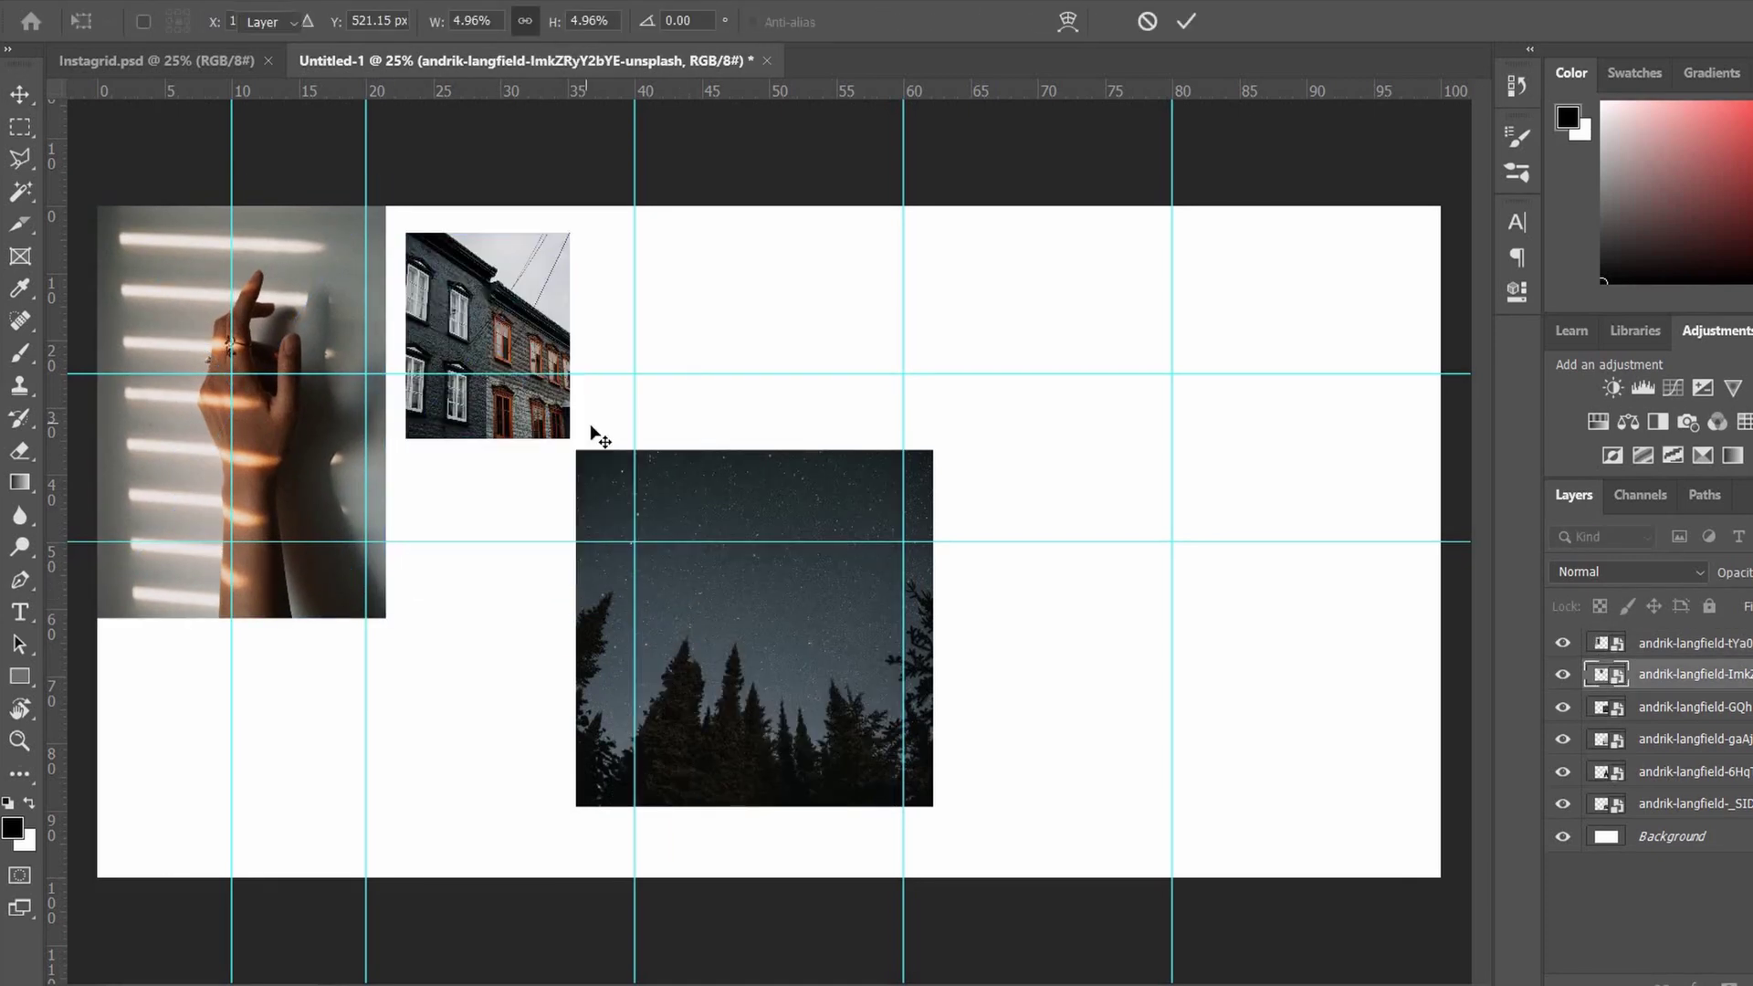
Scale and reposition the night and sea photos with Free Transform
{"action": "key", "text": "ctrl+t"}
{"action": "left_click_drag", "start_coordinate": [933, 806], "coordinate": [751, 625]}
{"action": "left_click_drag", "start_coordinate": [675, 548], "coordinate": [693, 325]}
{"action": "key", "text": "Return"}
{"action": "key", "text": "ctrl+t"}
{"action": "left_click_drag", "start_coordinate": [933, 806], "coordinate": [860, 734]}
{"action": "left_click_drag", "start_coordinate": [799, 591], "coordinate": [1068, 371]}
{"action": "left_click_drag", "start_coordinate": [1158, 508], "coordinate": [1363, 714]}
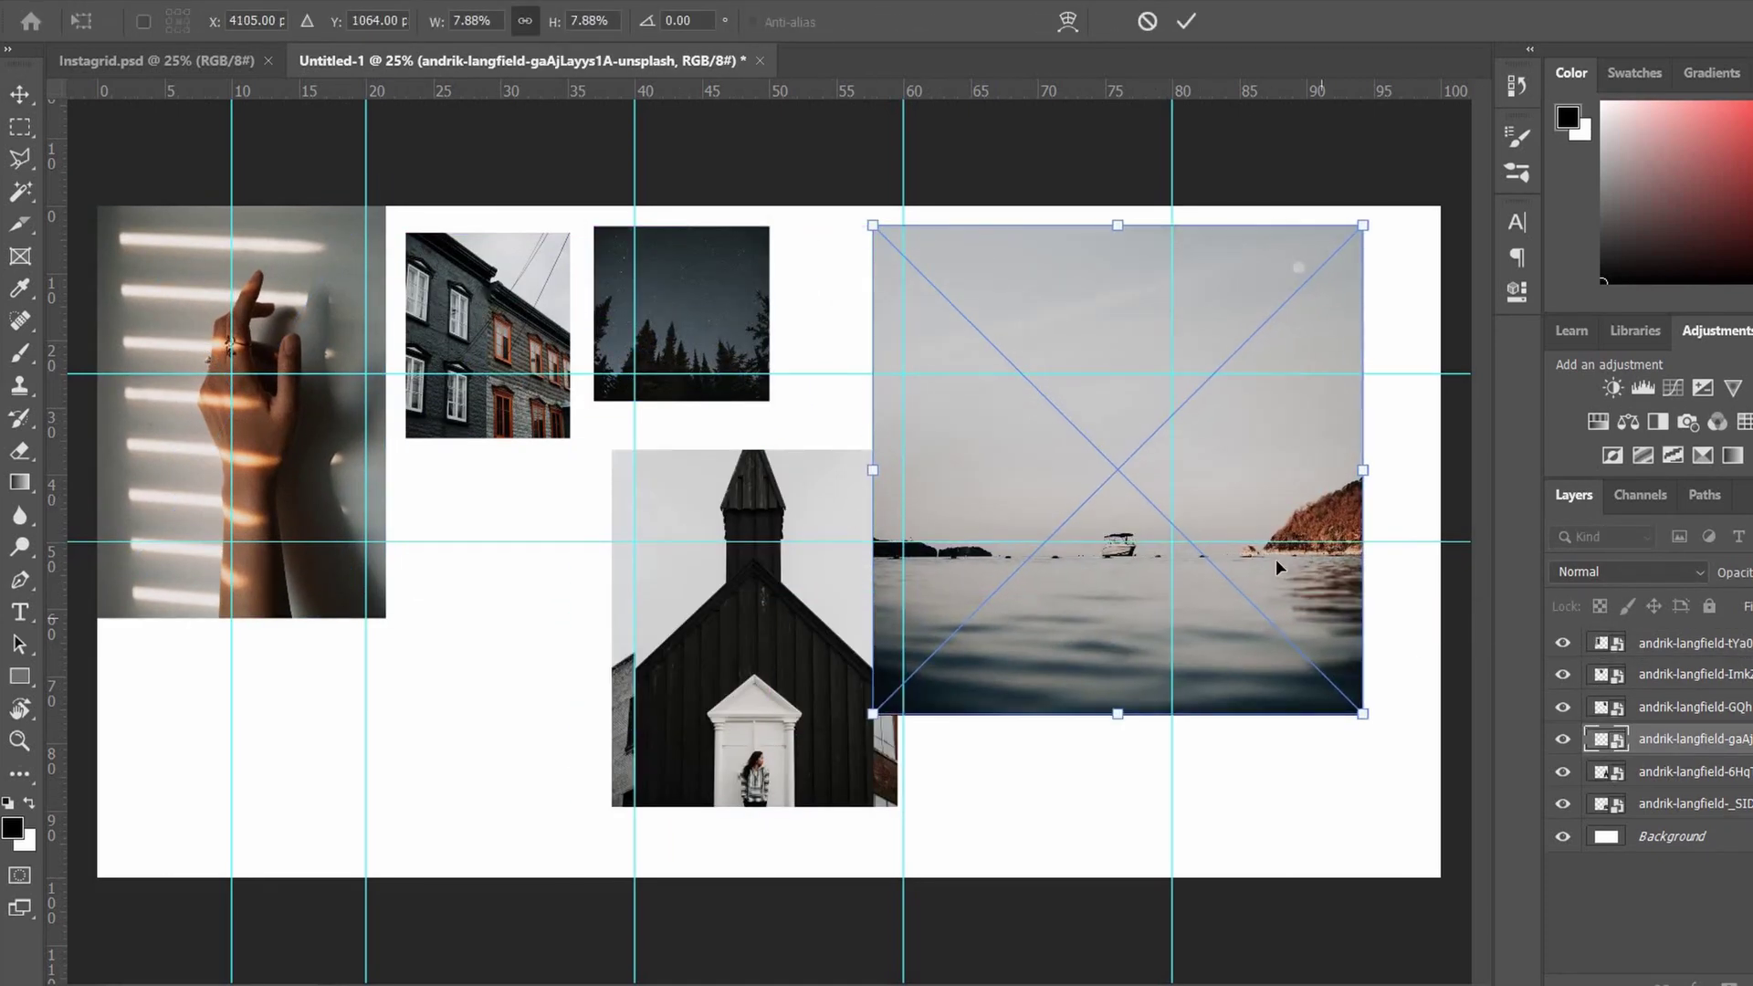
{"action": "left_click_drag", "start_coordinate": [1278, 568], "coordinate": [1356, 548]}
{"action": "left_click_drag", "start_coordinate": [950, 695], "coordinate": [900, 745]}
{"action": "left_click_drag", "start_coordinate": [1087, 557], "coordinate": [1089, 457]}
{"action": "left_click_drag", "start_coordinate": [902, 646], "coordinate": [893, 655]}
{"action": "key", "text": "Return"}
Shrink the church photo up near the top and delete the brick building photo
{"action": "key", "text": "ctrl+t"}
{"action": "left_click_drag", "start_coordinate": [873, 807], "coordinate": [792, 685]}
{"action": "left_click_drag", "start_coordinate": [739, 596], "coordinate": [829, 372]}
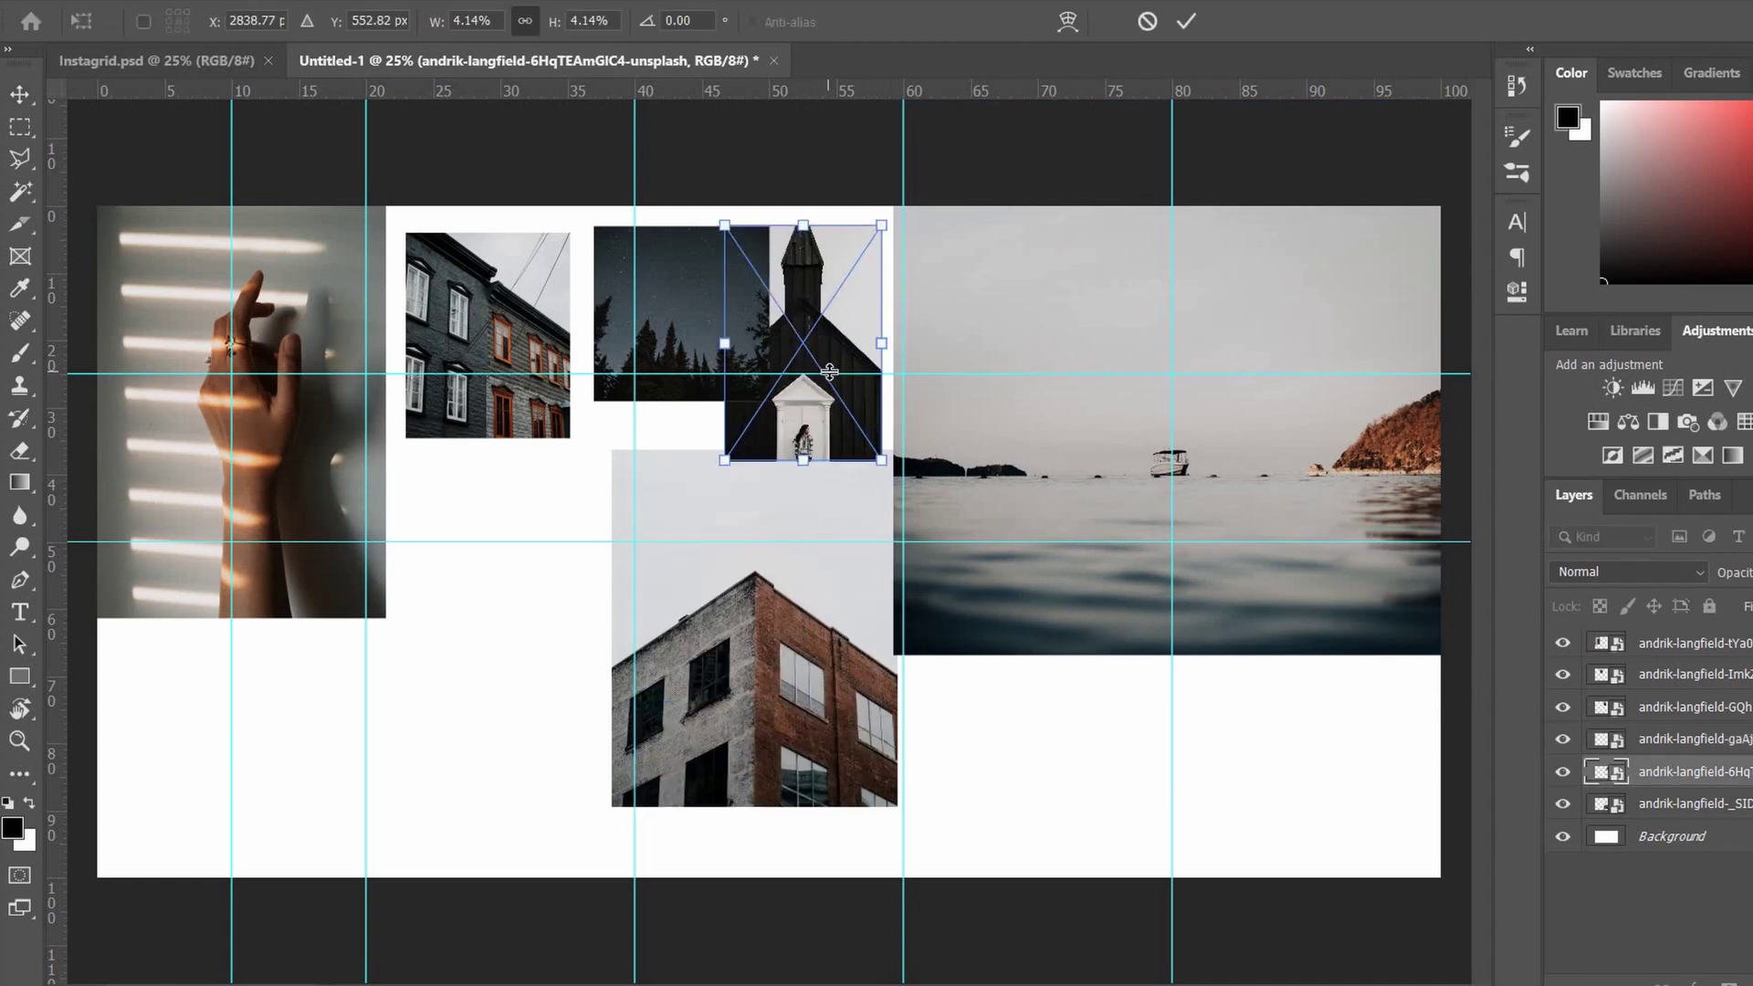
{"action": "key", "text": "Return"}
{"action": "key", "text": "ctrl+t"}
{"action": "key", "text": "Return"}
{"action": "key", "text": "Delete"}
Enlarge the houses photo to fill its slice and delete the night photo
{"action": "key", "text": "ctrl+t"}
{"action": "left_click_drag", "start_coordinate": [658, 314], "coordinate": [647, 516]}
{"action": "key", "text": "Return"}
{"action": "key", "text": "ctrl+t"}
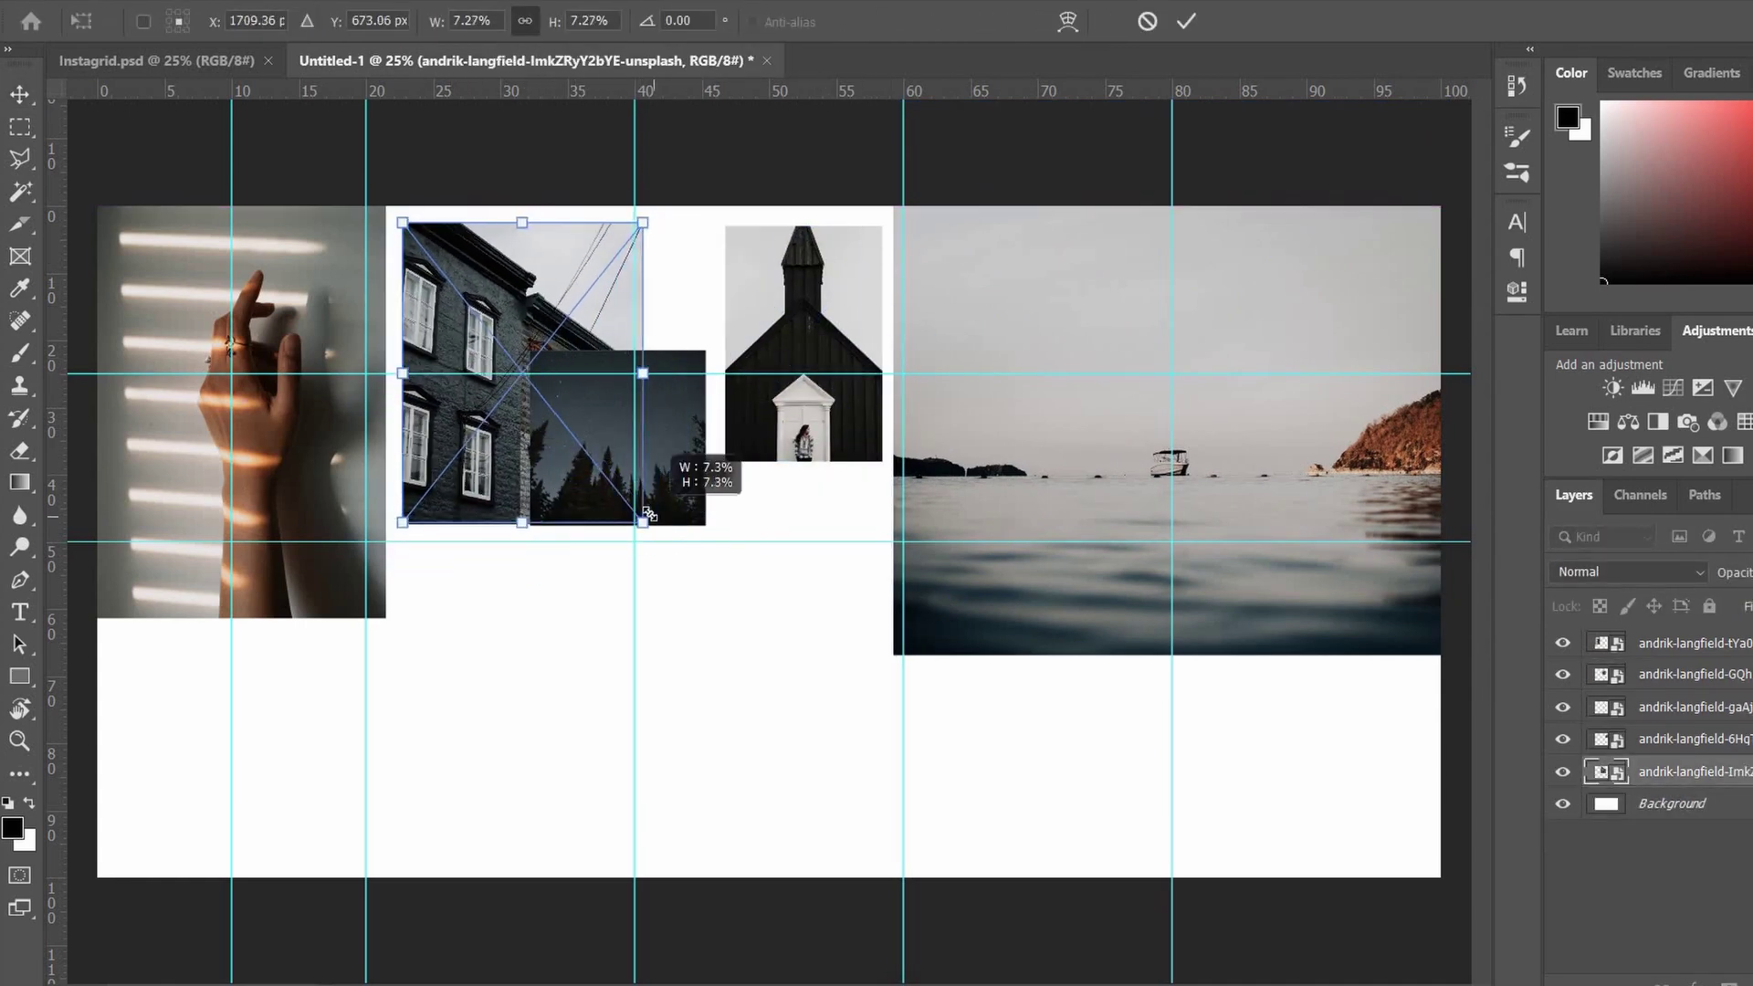
{"action": "key", "text": "Return"}
{"action": "left_click_drag", "start_coordinate": [691, 417], "coordinate": [818, 290]}
{"action": "key", "text": "ctrl+t"}
{"action": "left_click_drag", "start_coordinate": [832, 397], "coordinate": [879, 445]}
{"action": "key", "text": "Return"}
{"action": "key", "text": "Delete"}
Fit the church photo into its slice and place the smaller sea photo beside it
{"action": "key", "text": "ctrl+t"}
{"action": "left_click_drag", "start_coordinate": [720, 466], "coordinate": [707, 501]}
{"action": "key", "text": "Return"}
{"action": "key", "text": "ctrl+t"}
{"action": "left_click_drag", "start_coordinate": [1030, 447], "coordinate": [1009, 457]}
{"action": "key", "text": "Return"}
{"action": "left_click_drag", "start_coordinate": [1429, 650], "coordinate": [1186, 500]}
Mask the sea photo to its slice from a marquee selection, refining its left edge strip
{"action": "left_click", "coordinate": [20, 127]}
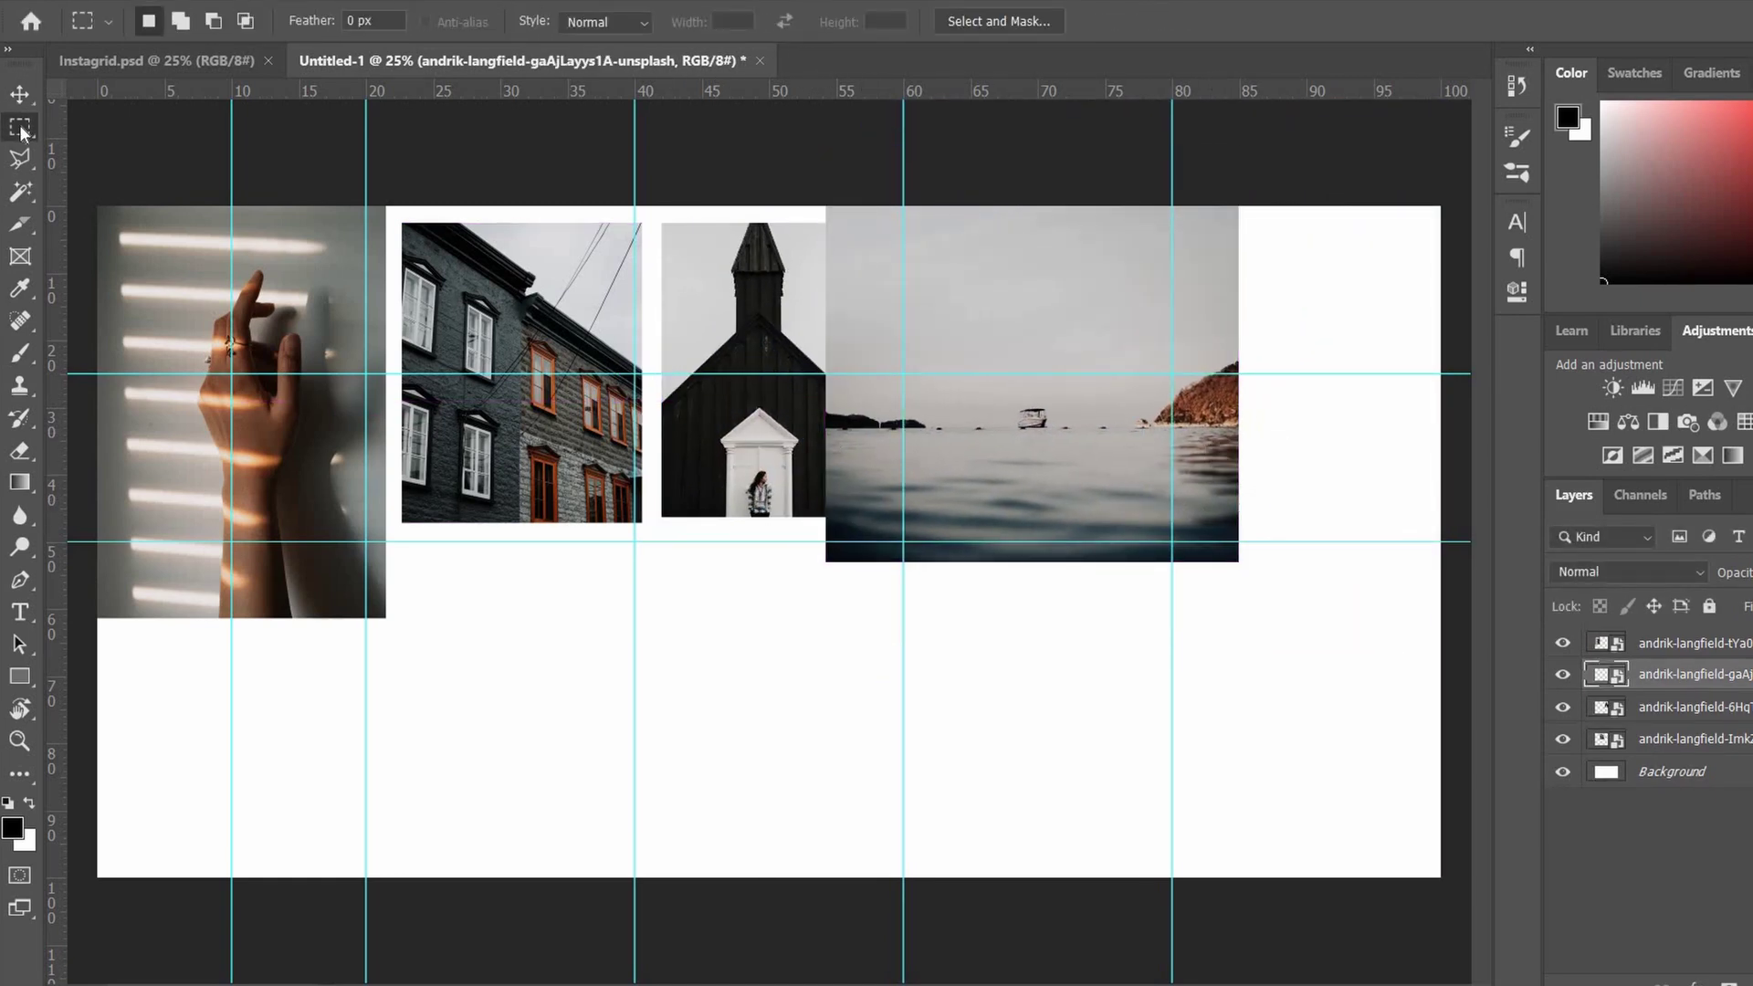
{"action": "left_click_drag", "start_coordinate": [1240, 207], "coordinate": [904, 542]}
{"action": "left_click", "coordinate": [1729, 983]}
{"action": "left_click_drag", "start_coordinate": [887, 206], "coordinate": [929, 542]}
{"action": "key", "text": "b"}
{"action": "key", "text": "x"}
{"action": "key", "text": "alt+BackSpace"}
{"action": "key", "text": "ctrl+d"}
Launch File > Export > Save for Web (Legacy) with the preview zoomed out to show every slice
{"action": "key", "text": "v"}
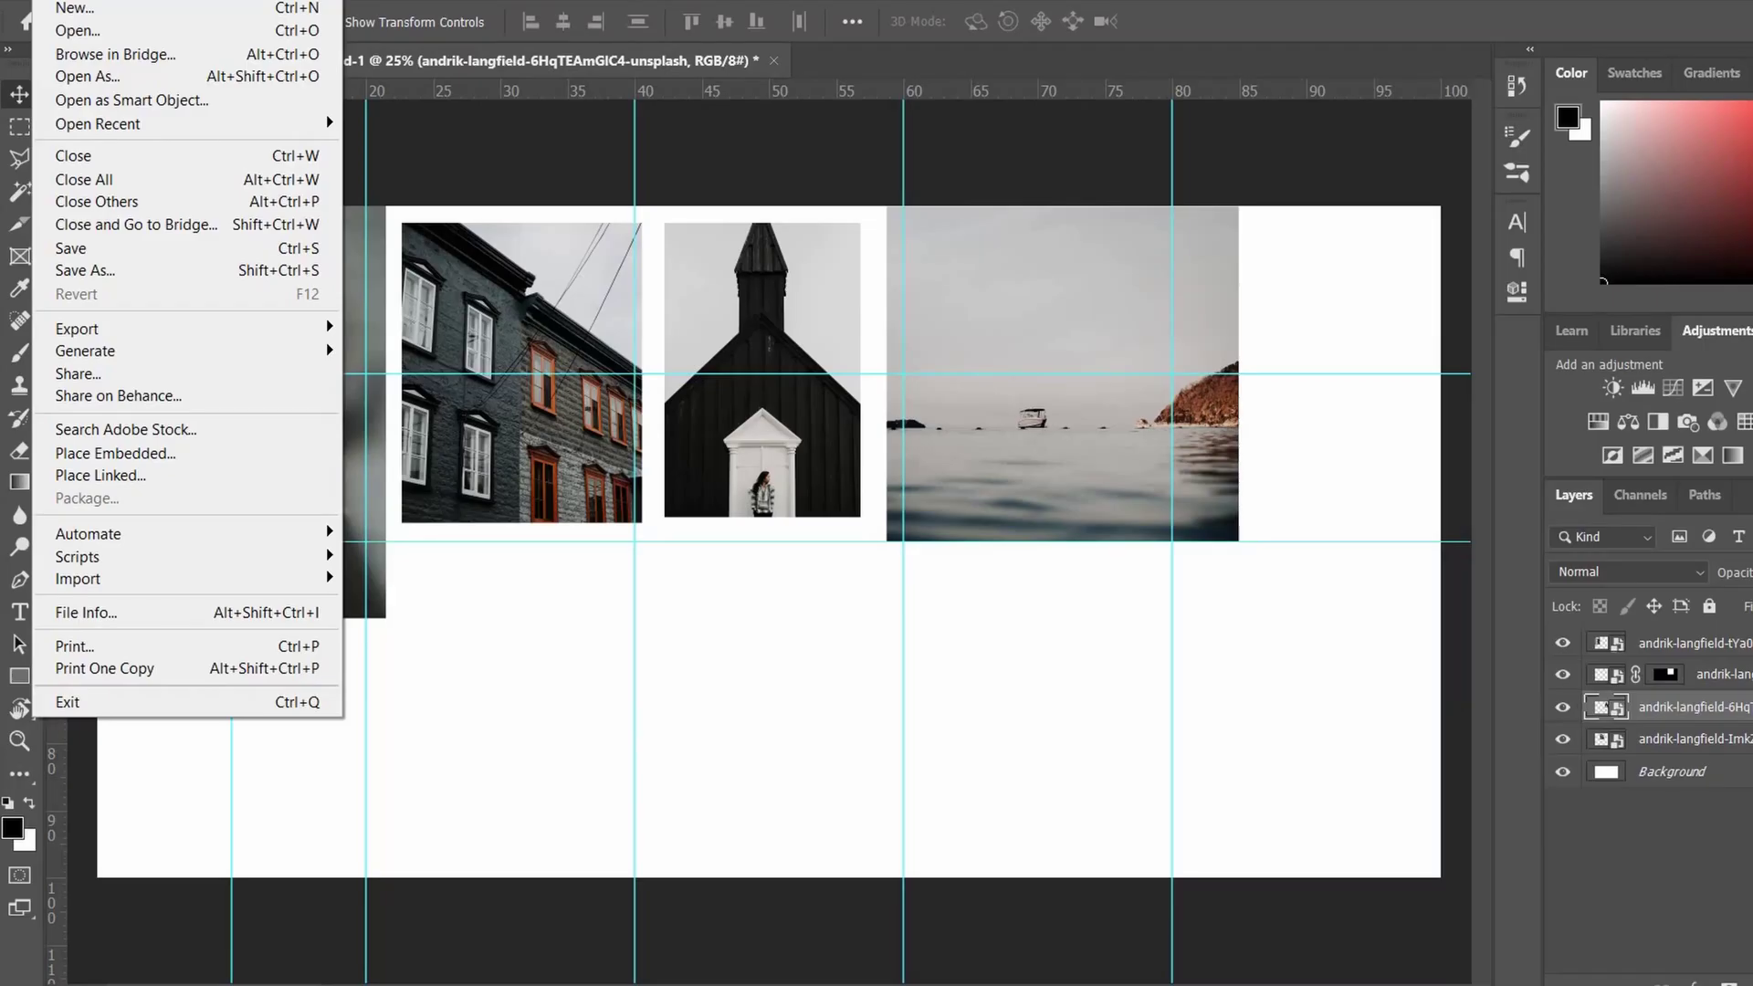
{"action": "left_click", "coordinate": [52, 0]}
{"action": "left_click", "coordinate": [51, 0]}
{"action": "mouse_move", "coordinate": [111, 330]}
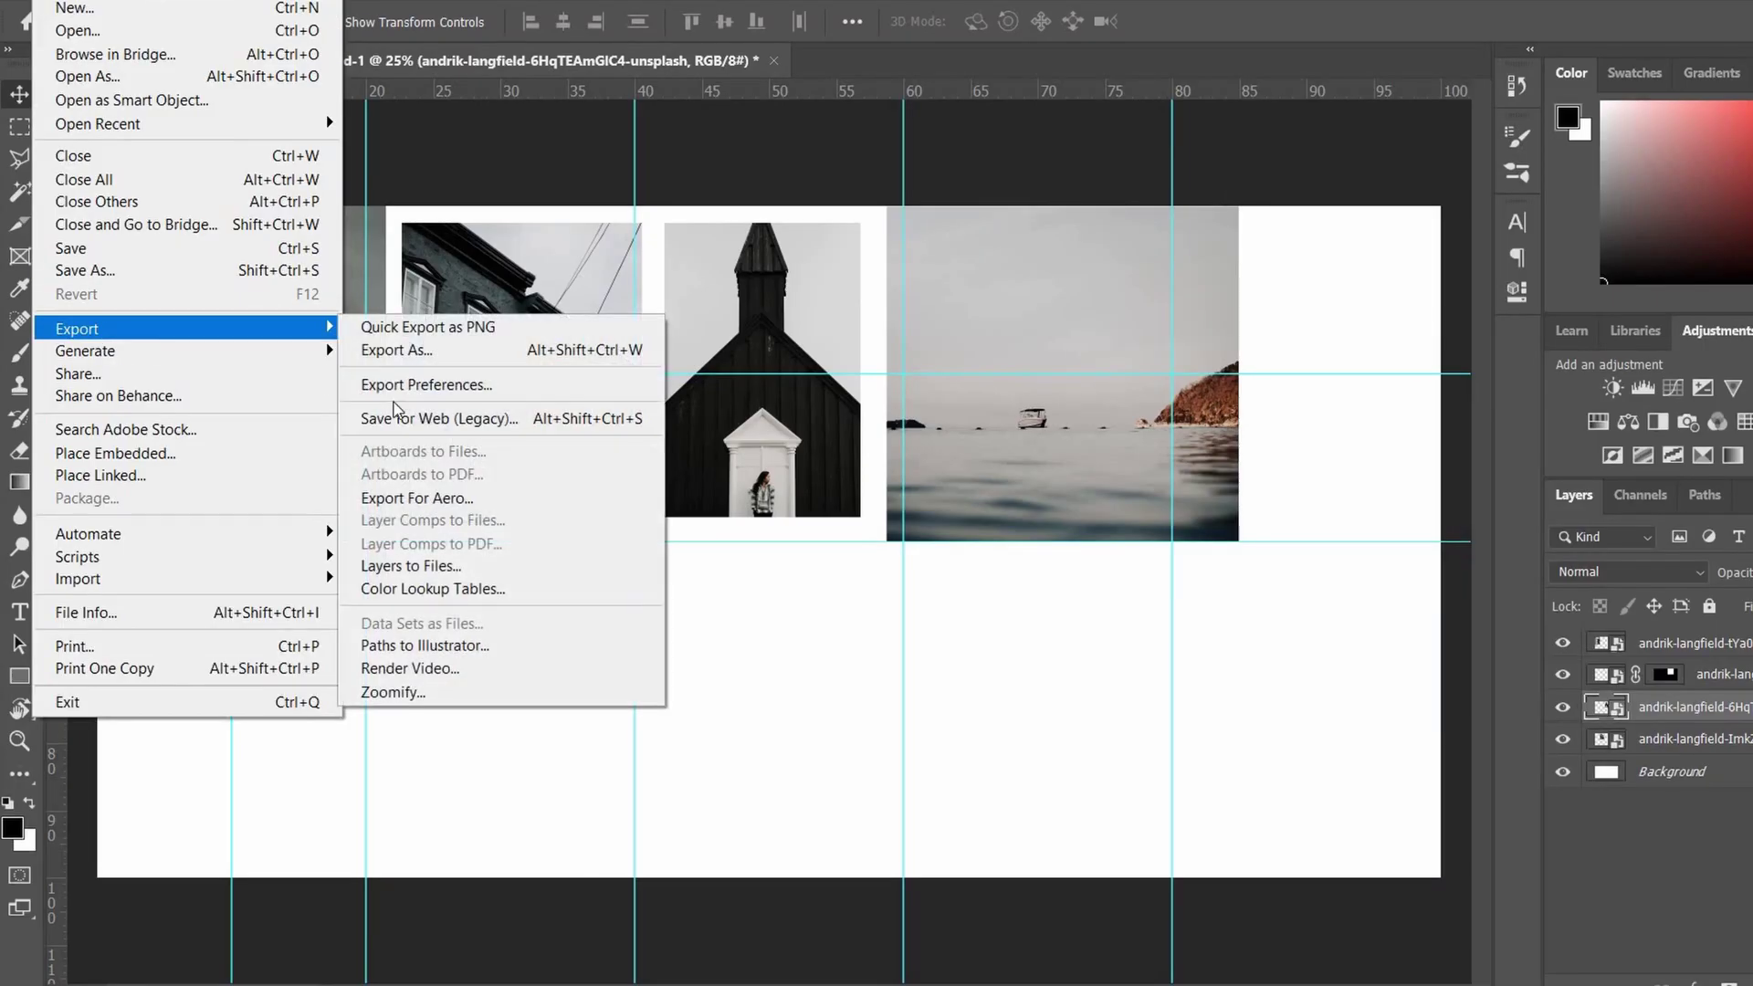
{"action": "left_click", "coordinate": [404, 418]}
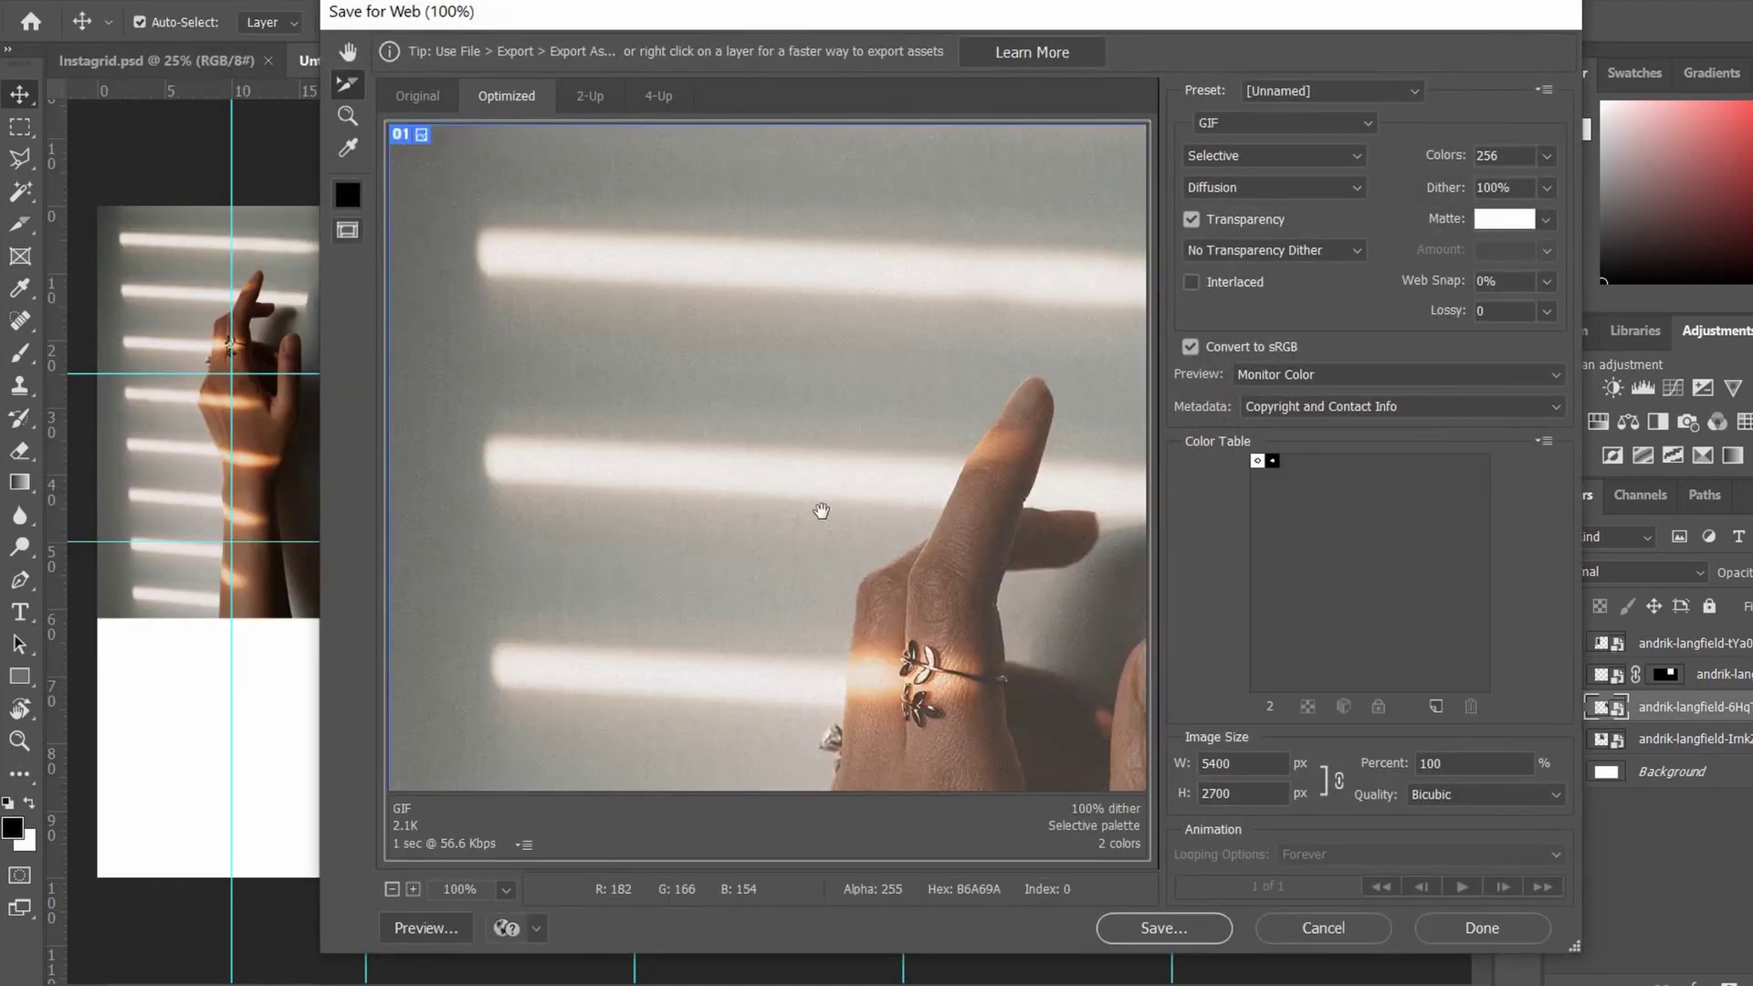
{"action": "key", "text": "ctrl+minus"}
{"action": "key", "text": "ctrl+minus"}
{"action": "key", "text": "ctrl+minus"}
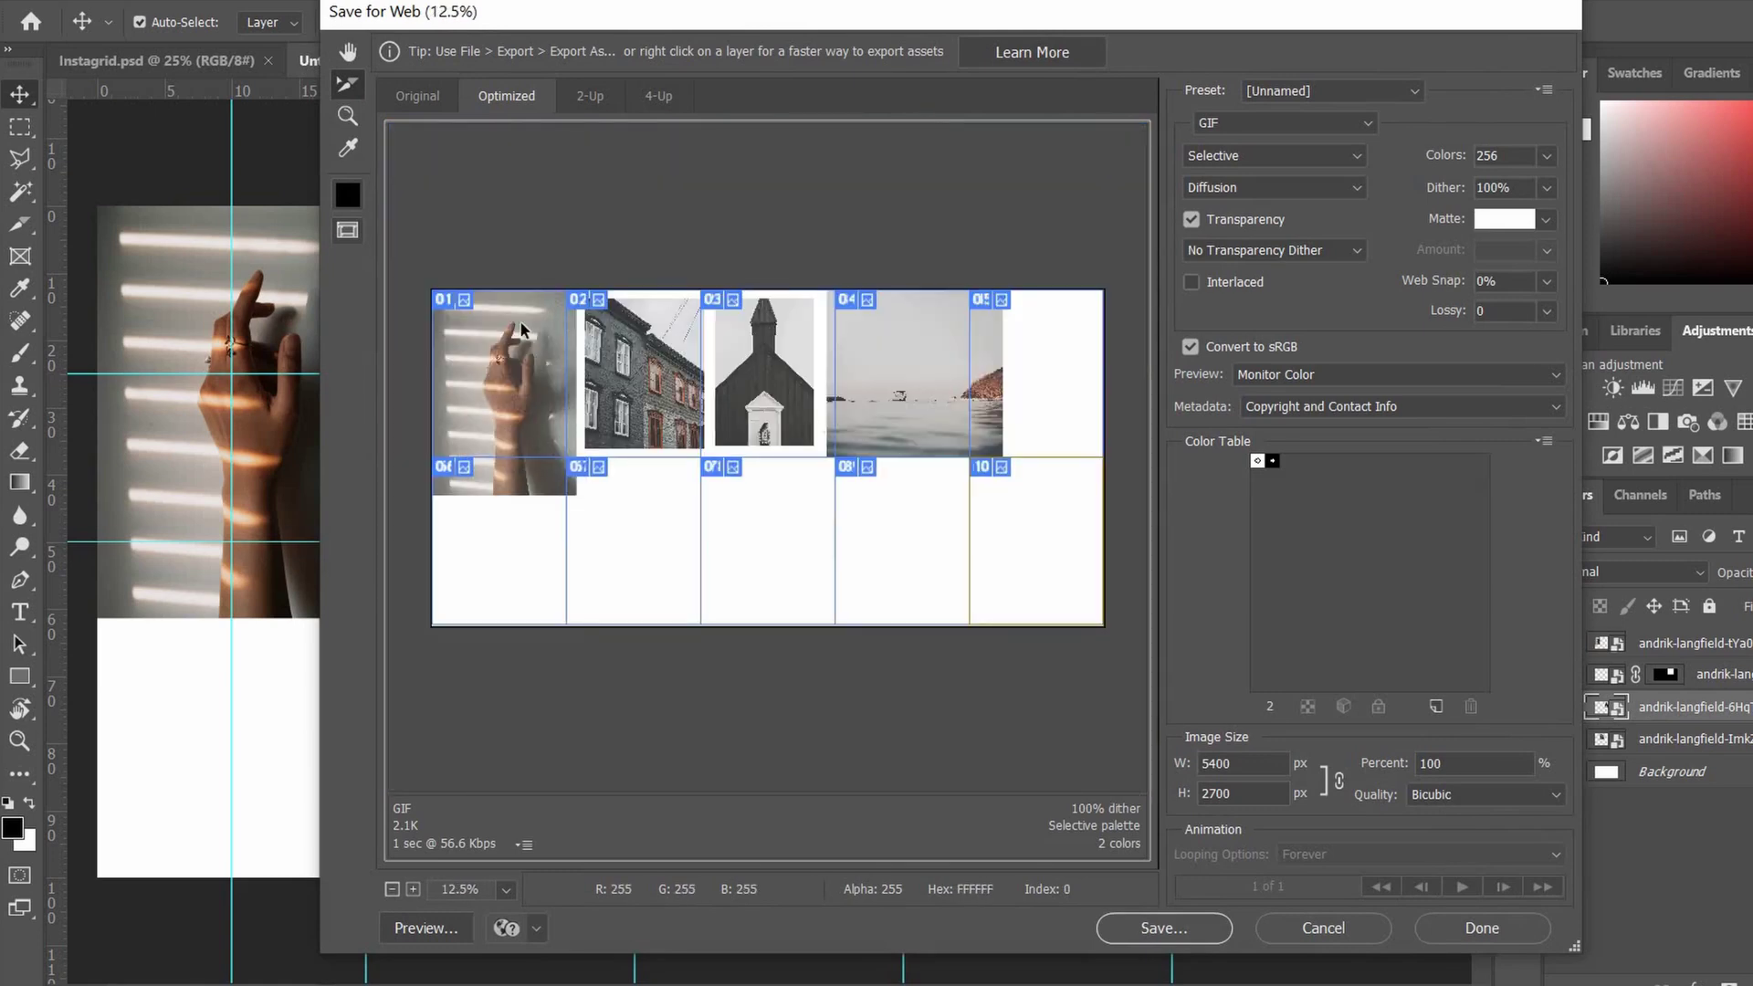
Select slices 01–04 and set the output format to JPEG Maximum
{"action": "left_click", "coordinate": [518, 335]}
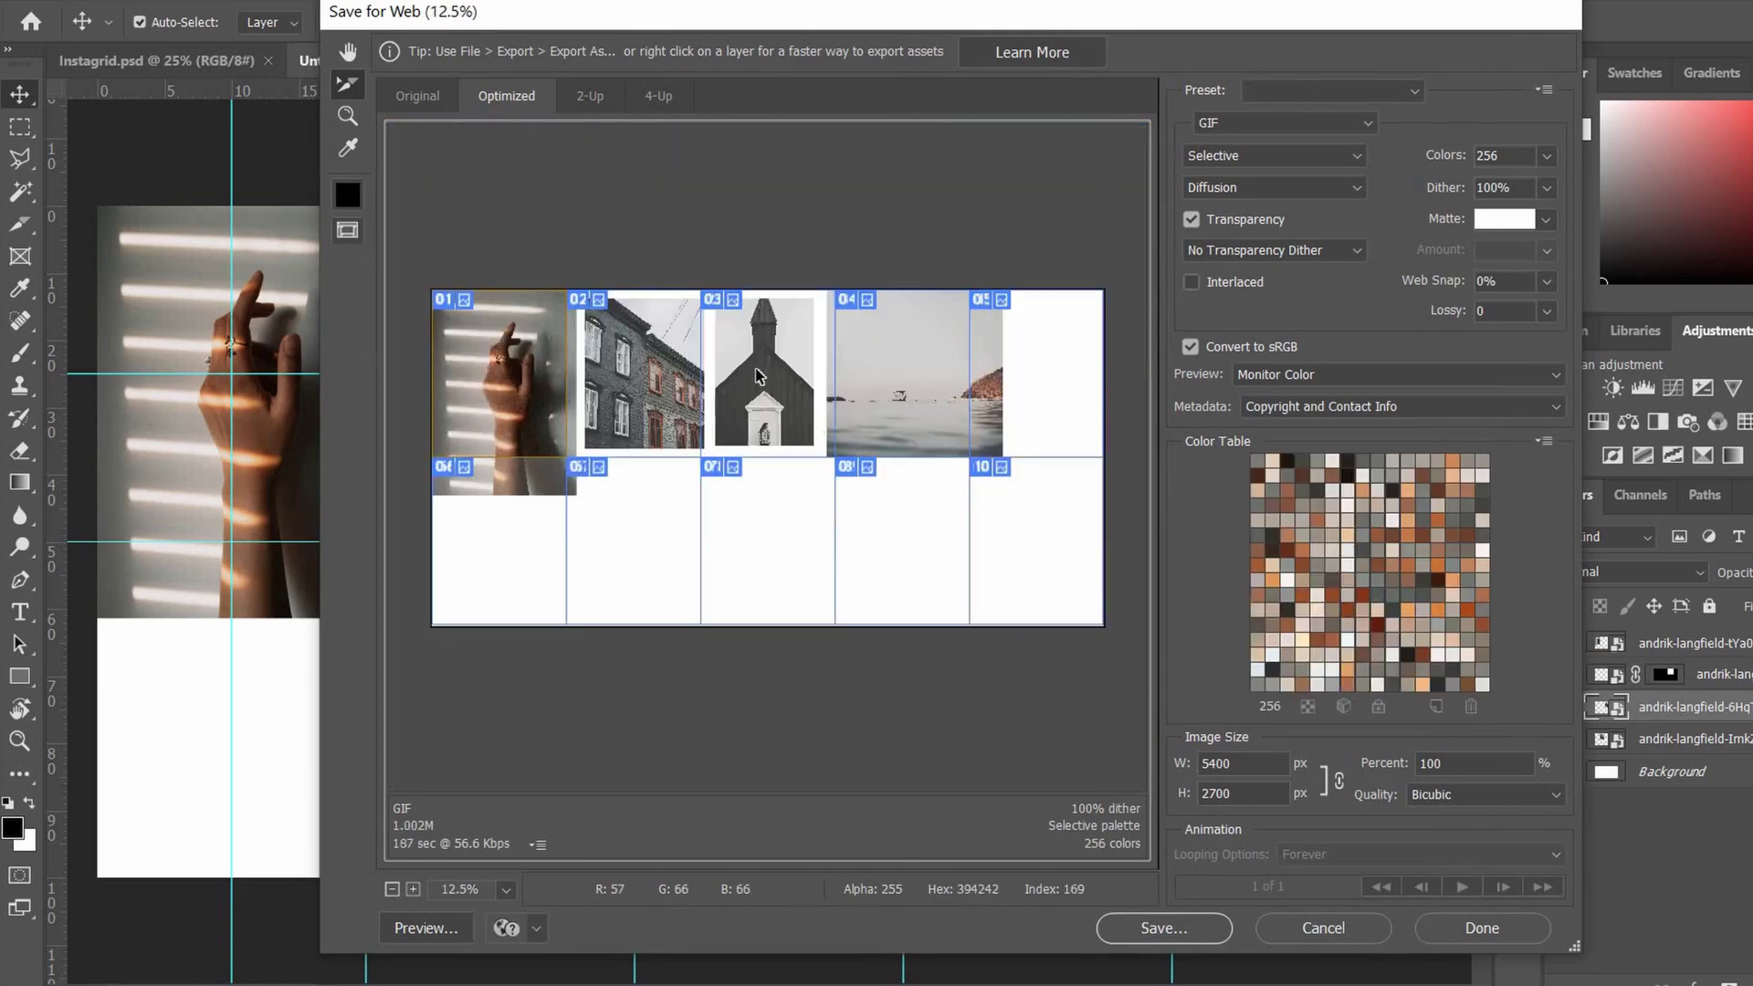
{"action": "left_click", "coordinate": [639, 370], "text": "shift"}
{"action": "left_click", "coordinate": [756, 375], "text": "shift"}
{"action": "left_click", "coordinate": [867, 384], "text": "shift"}
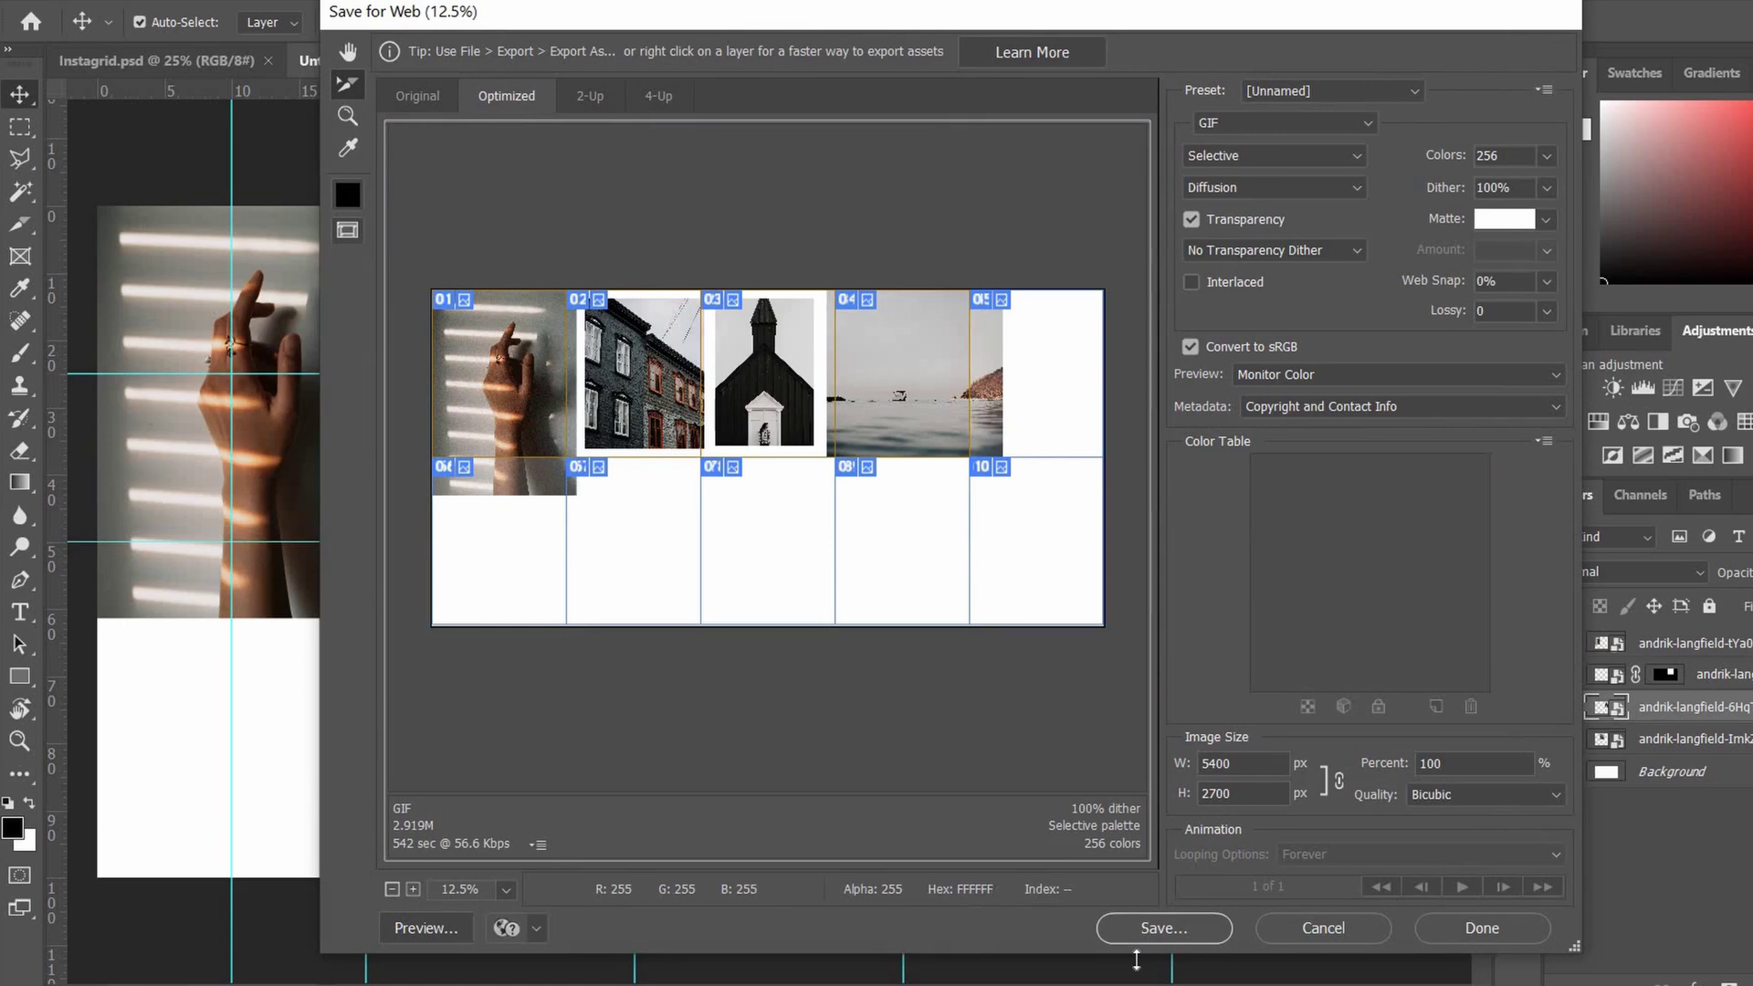
{"action": "left_click", "coordinate": [1192, 938]}
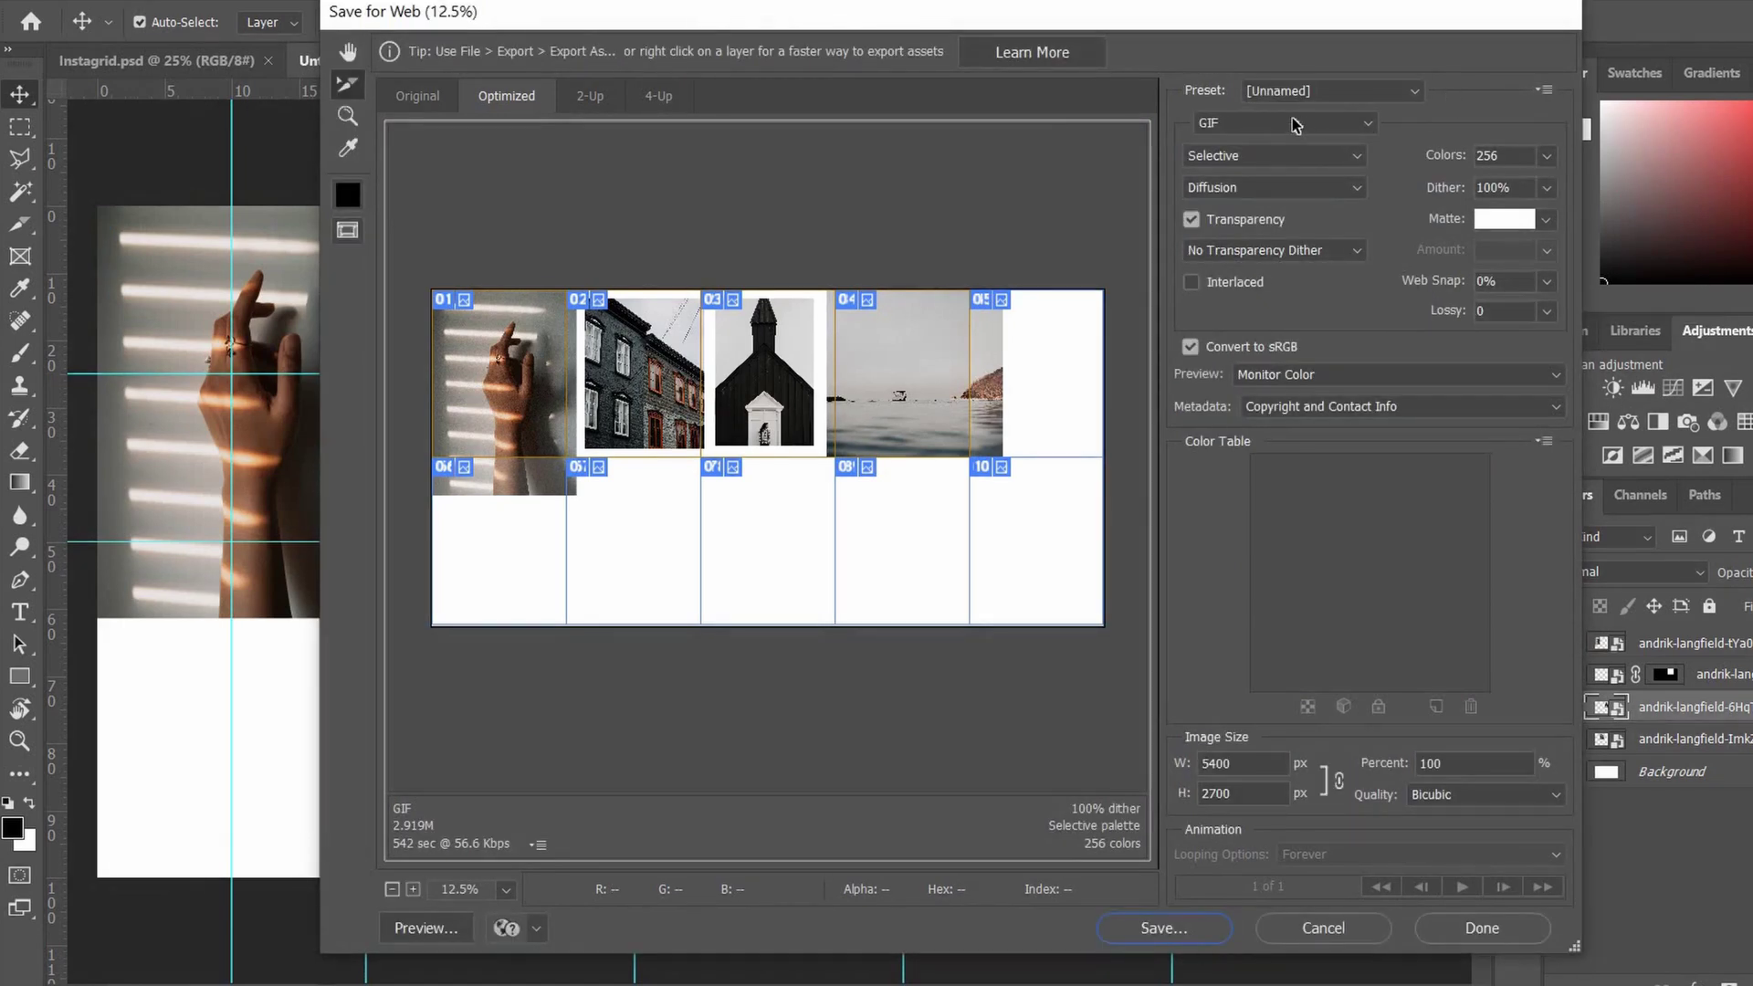
{"action": "left_click", "coordinate": [1341, 126]}
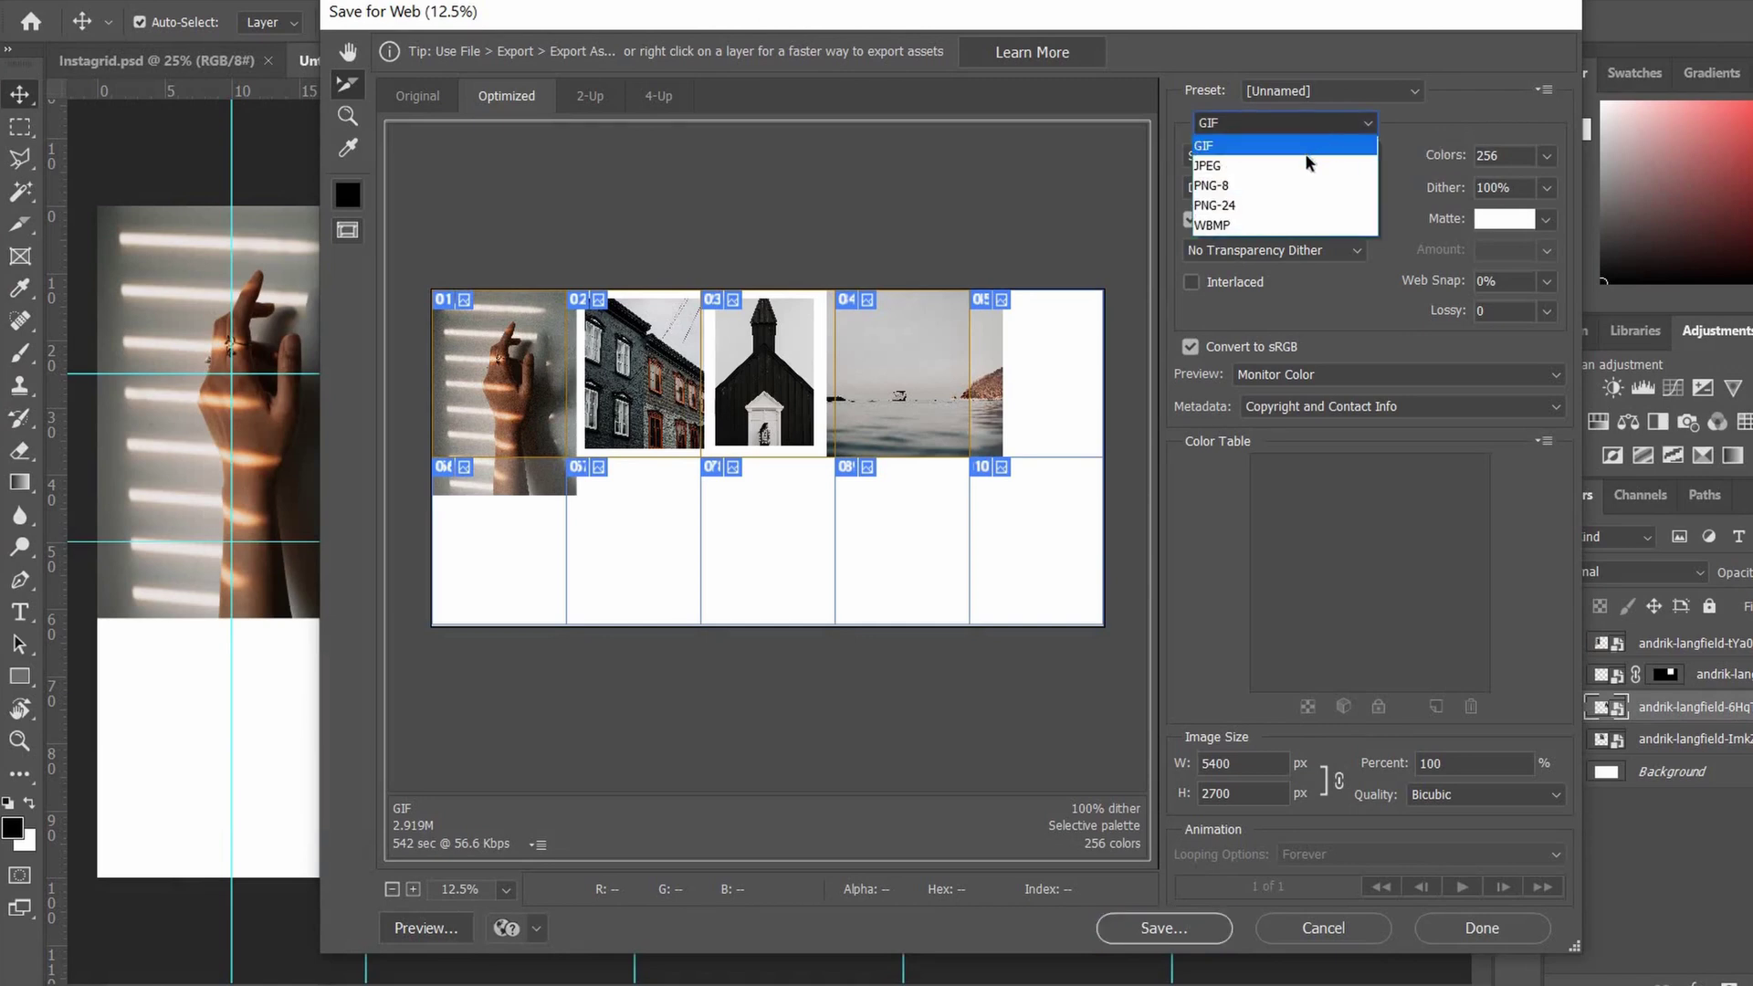
{"action": "left_click", "coordinate": [1310, 166]}
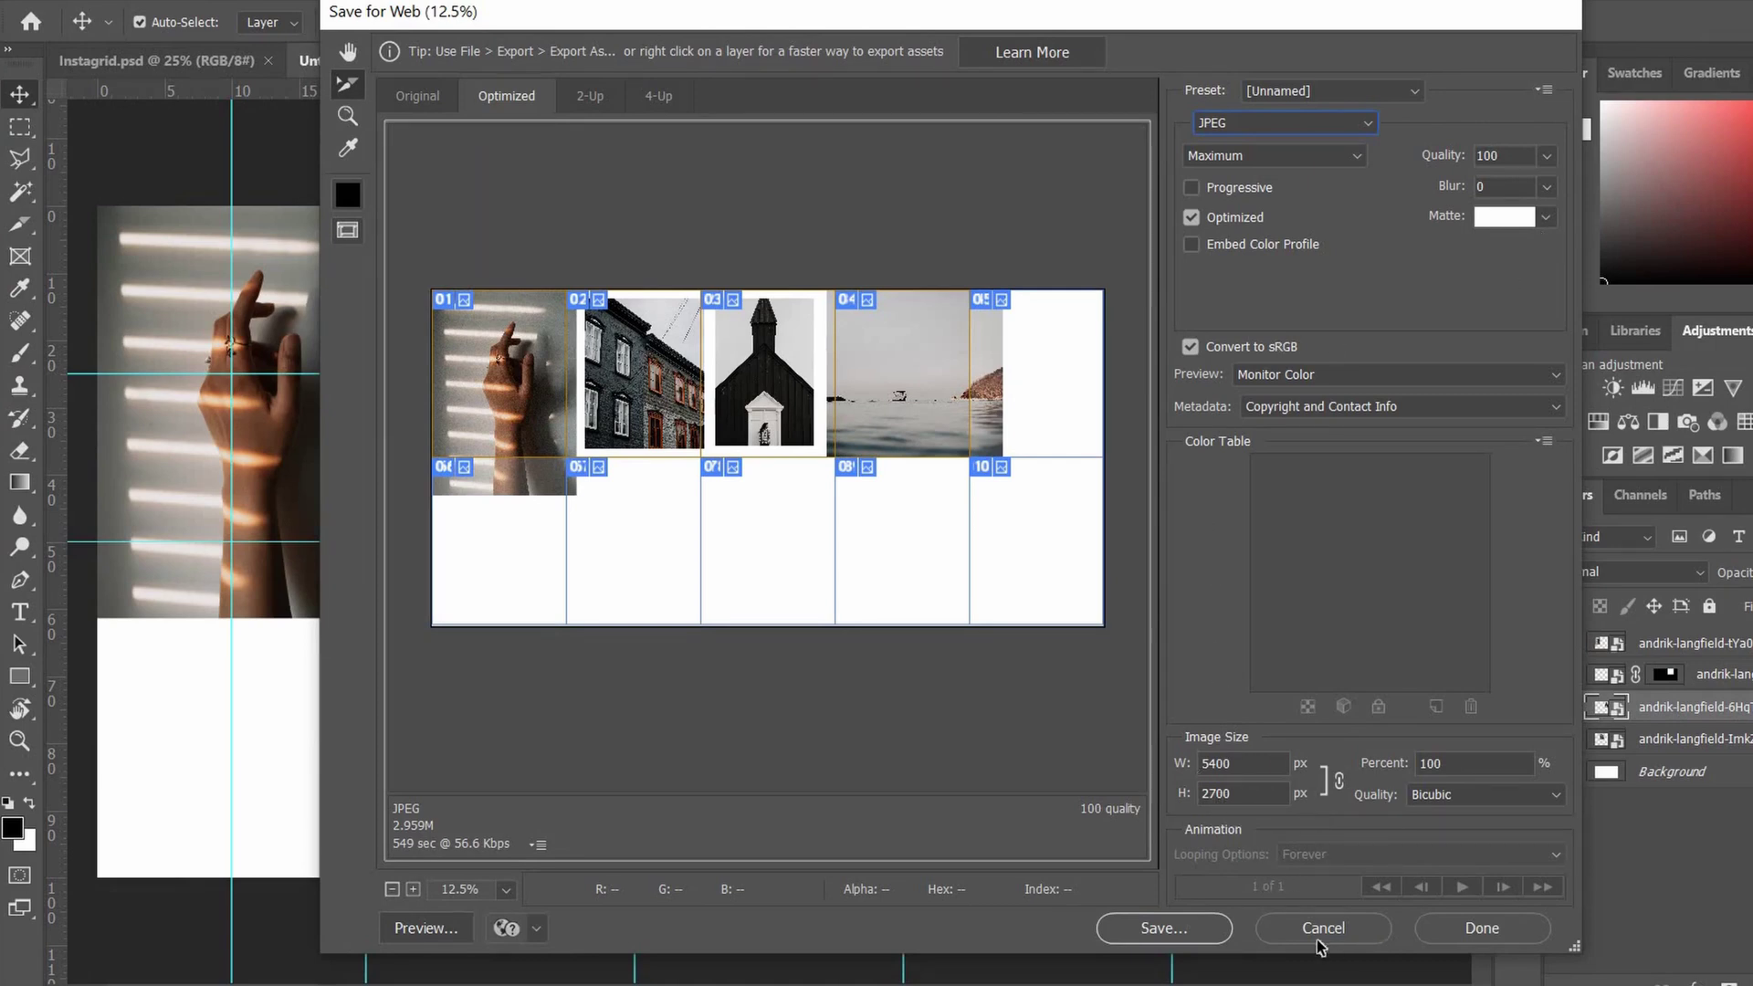
Bring up Save Optimized As for the Instagram folder with Slices set to All Slices
{"action": "left_click", "coordinate": [1162, 929]}
{"action": "left_click", "coordinate": [341, 917]}
{"action": "left_click", "coordinate": [342, 918]}
{"action": "left_click", "coordinate": [270, 922]}
{"action": "left_click", "coordinate": [302, 941]}
Switch the Slices option to Selected Slices and save the JPEGs into the Instagram folder
{"action": "left_click", "coordinate": [301, 923]}
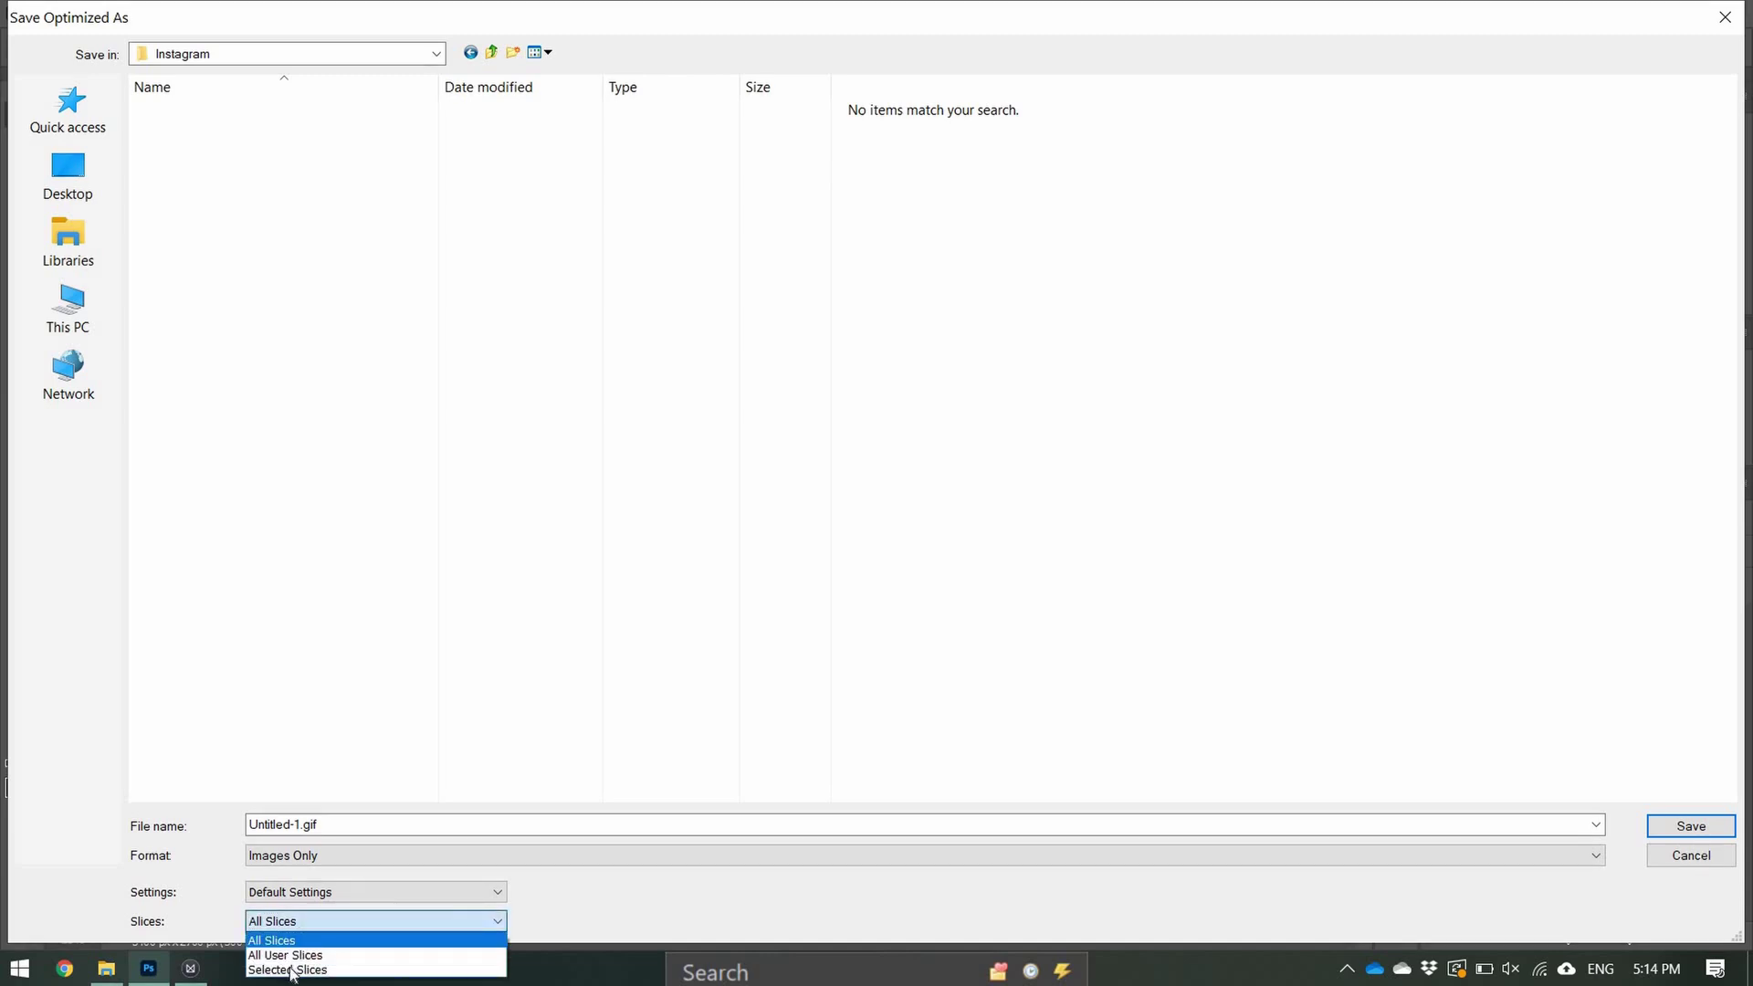
{"action": "left_click", "coordinate": [293, 970]}
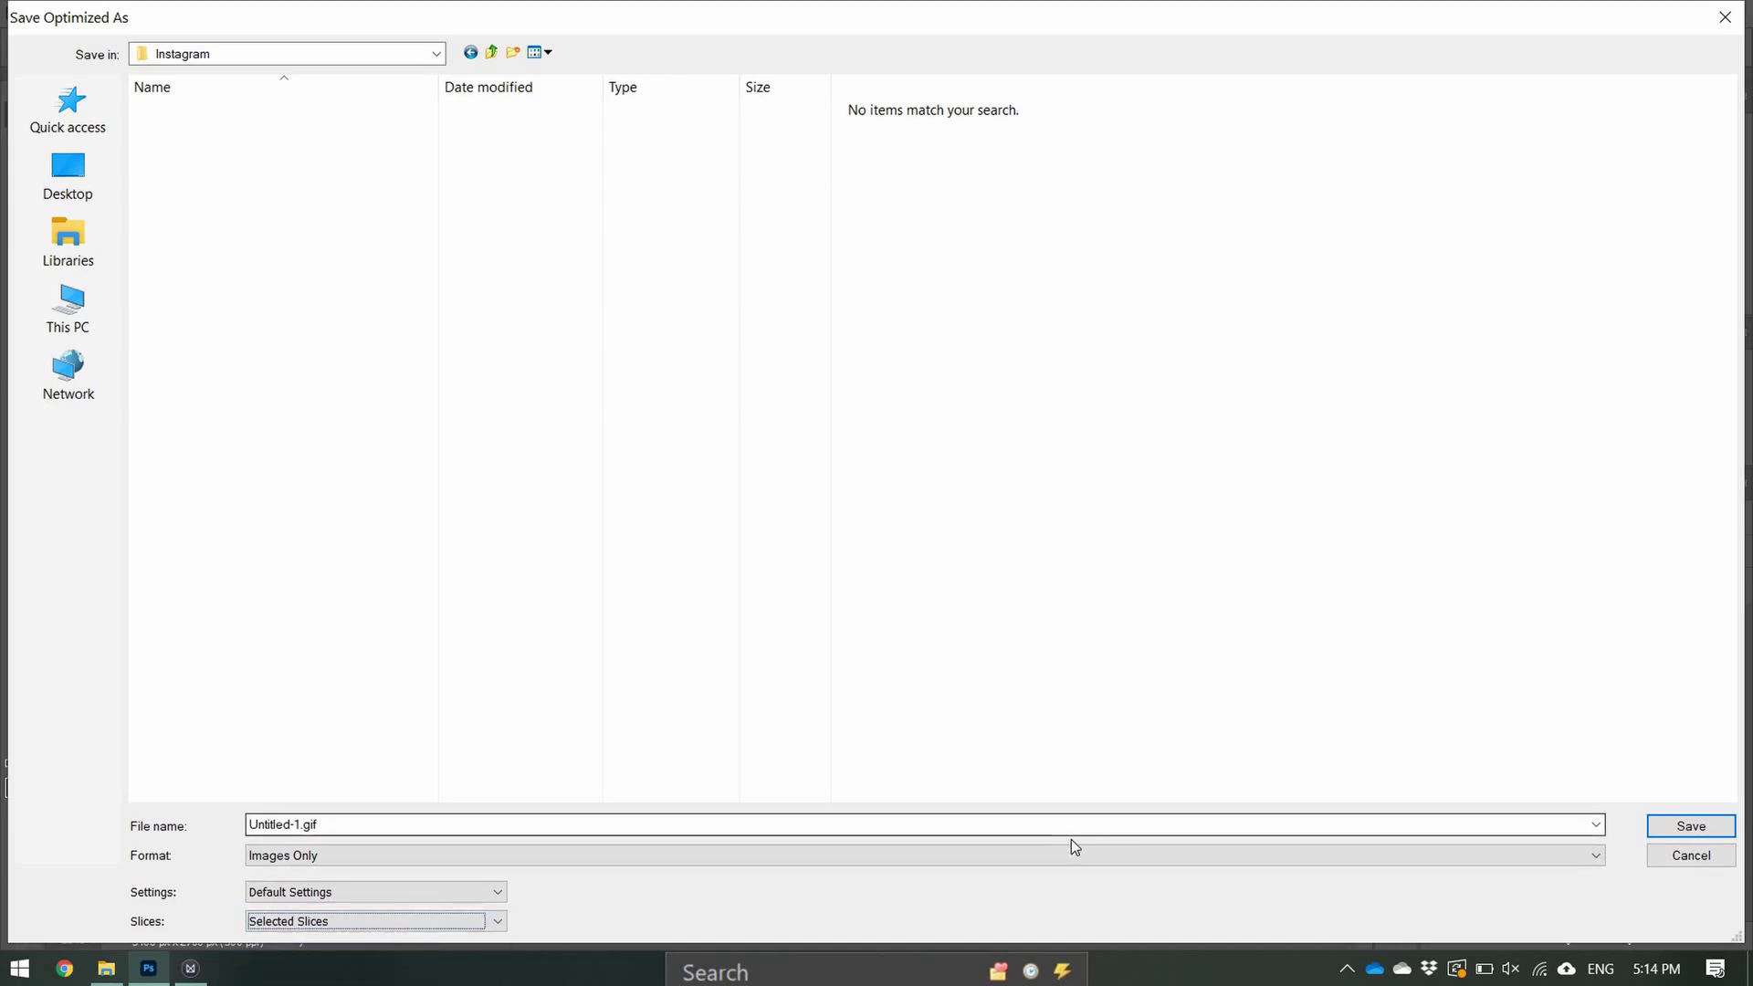
{"action": "left_click", "coordinate": [1697, 827]}
{"action": "left_click", "coordinate": [101, 971]}
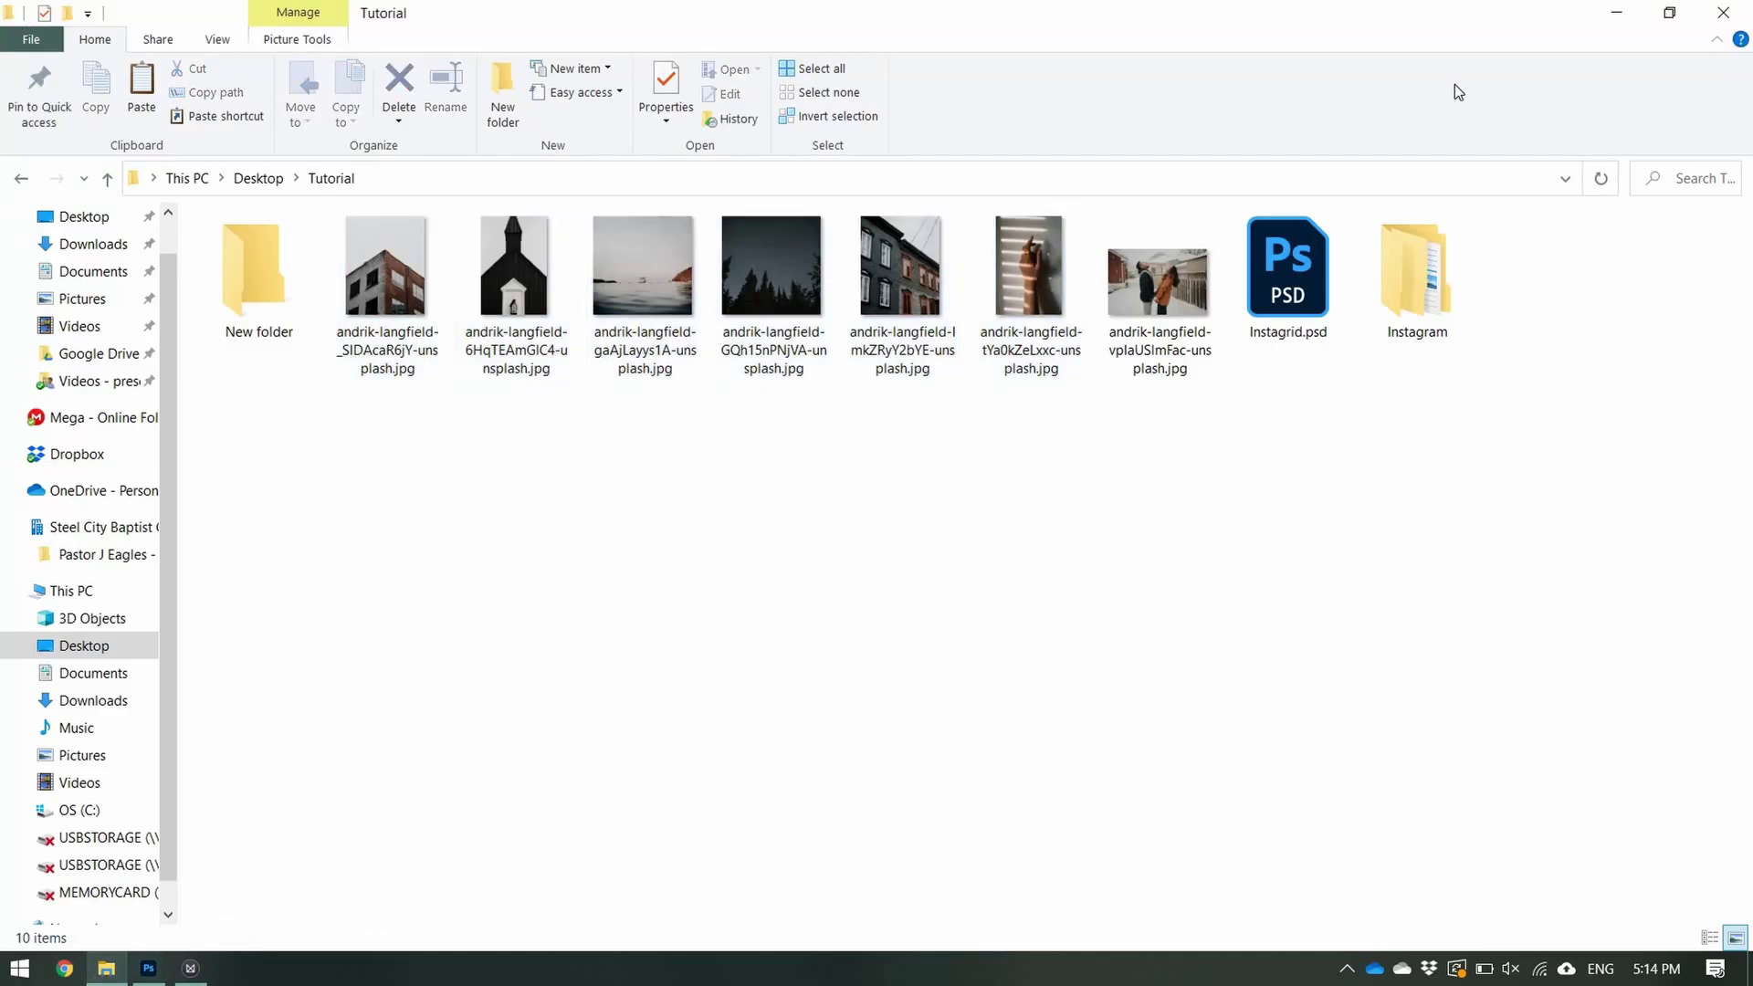
In Instagram\images, check Untitled-1_01.jpg's Properties Details show 1080 x 1350 pixels
{"action": "double_click", "coordinate": [1417, 244]}
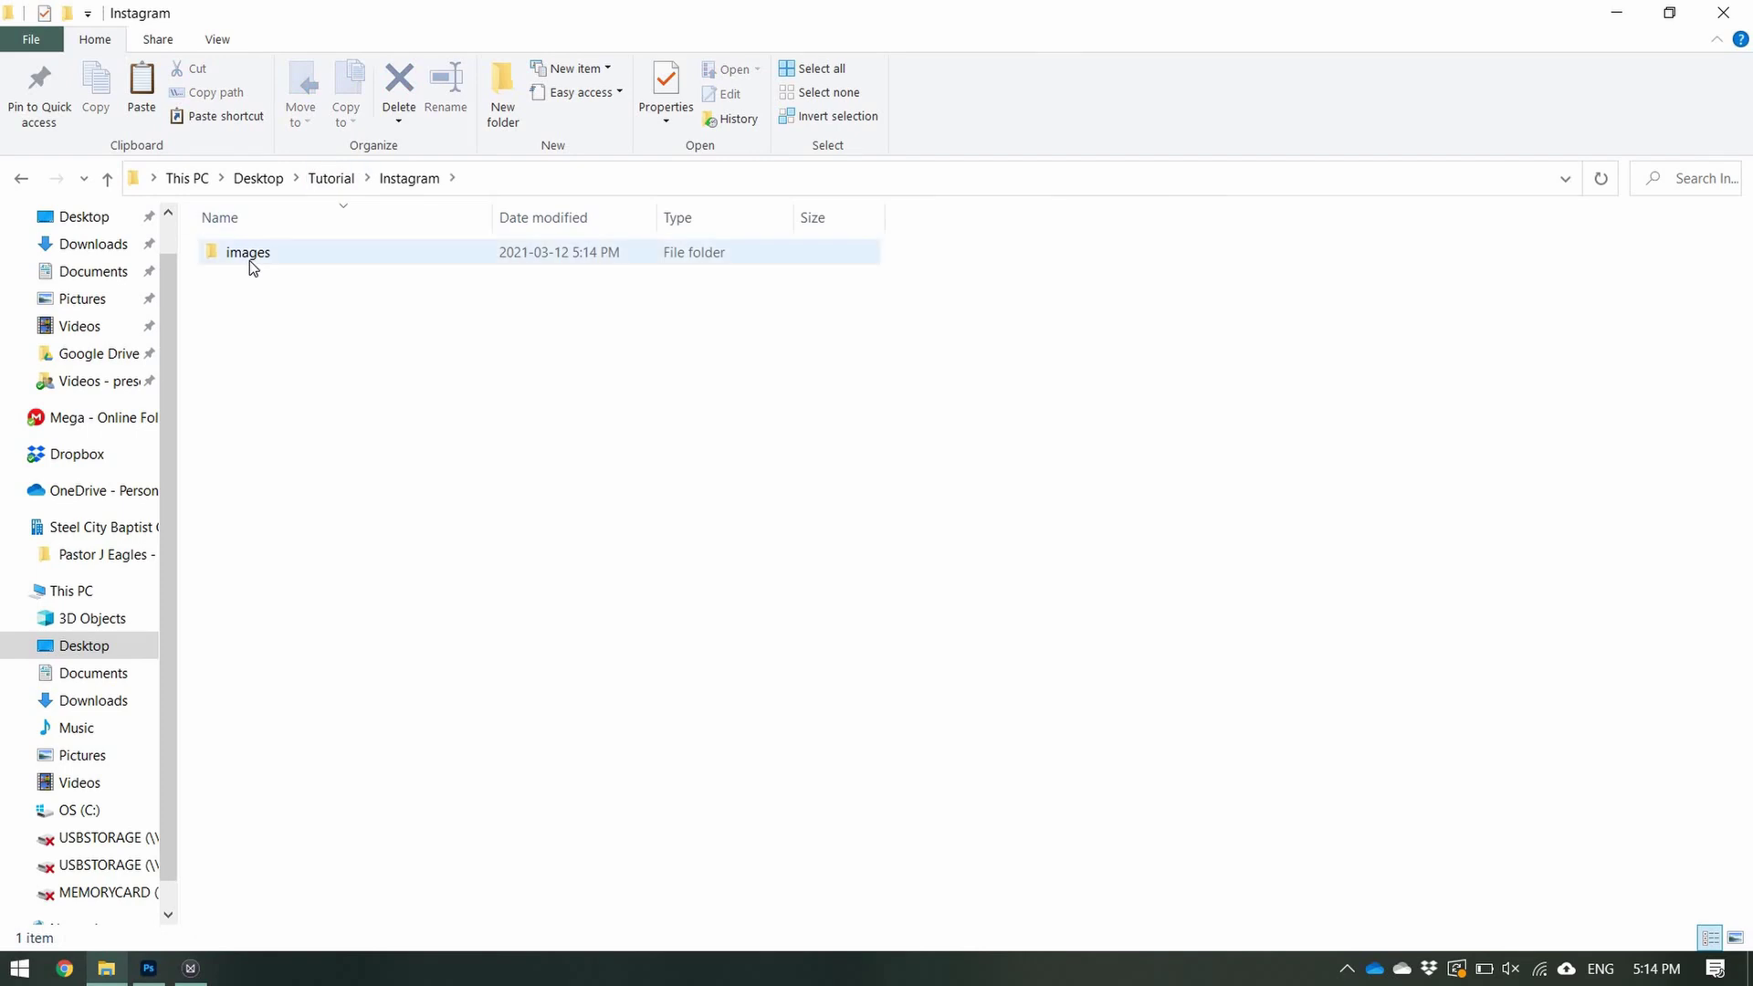
{"action": "double_click", "coordinate": [249, 258]}
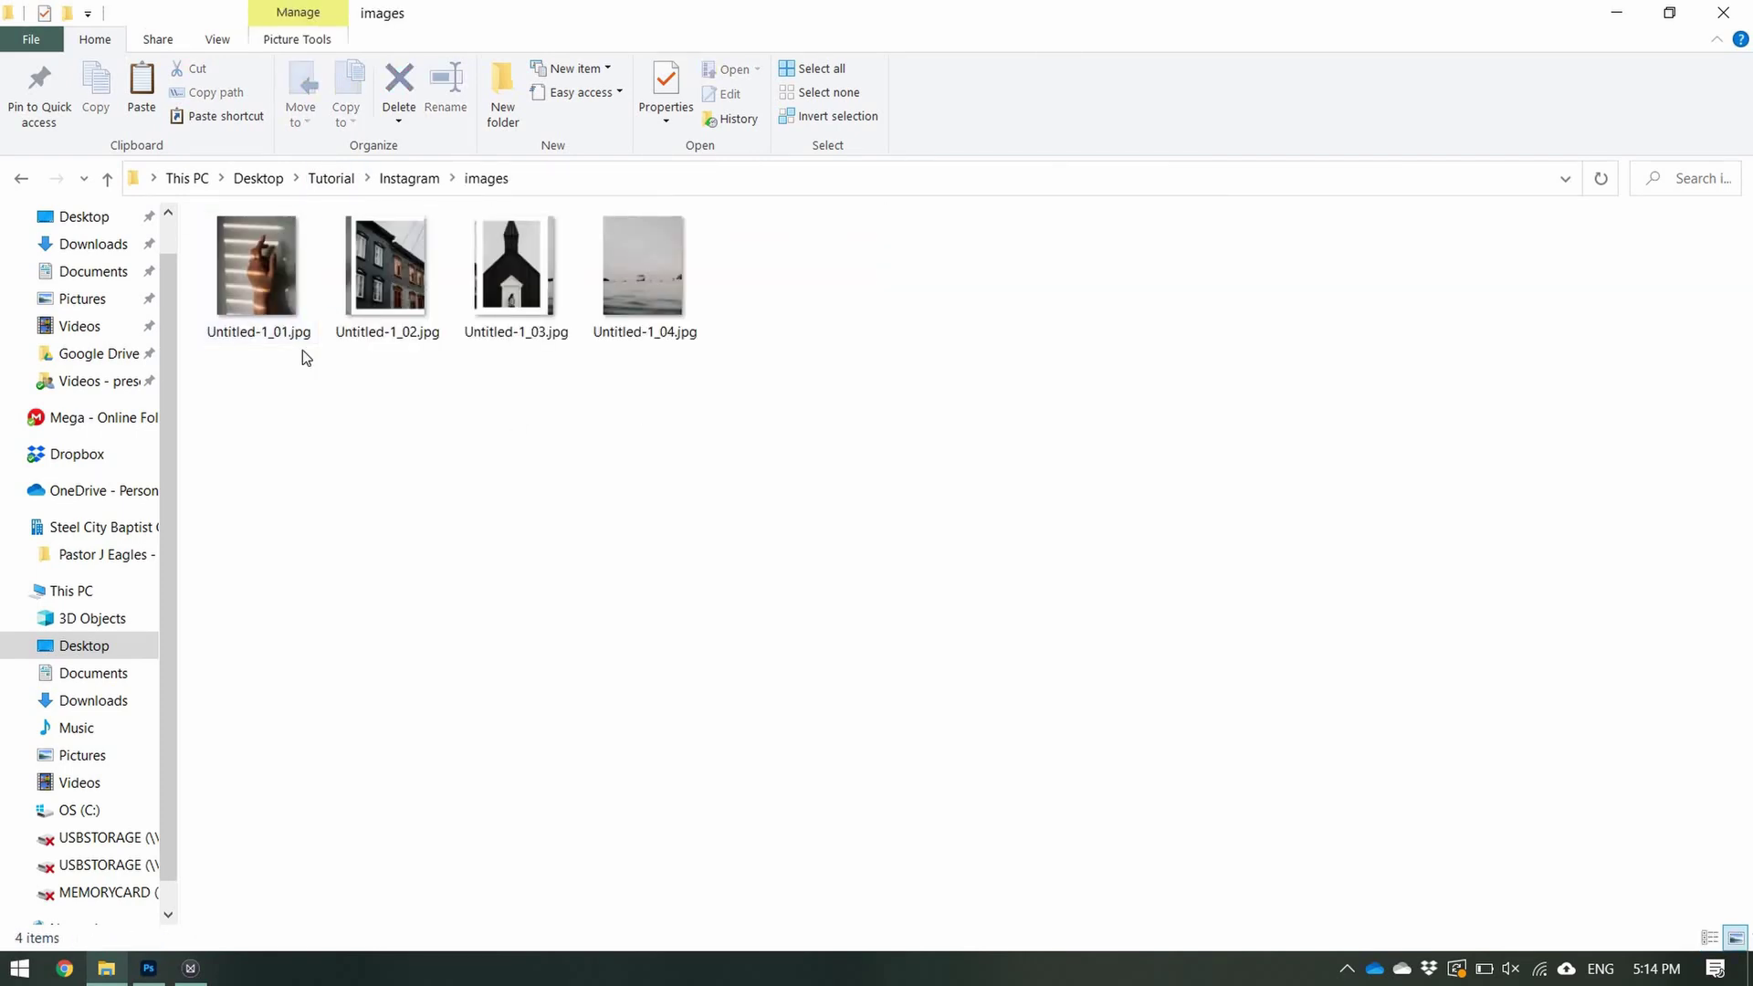
{"action": "left_click", "coordinate": [285, 301]}
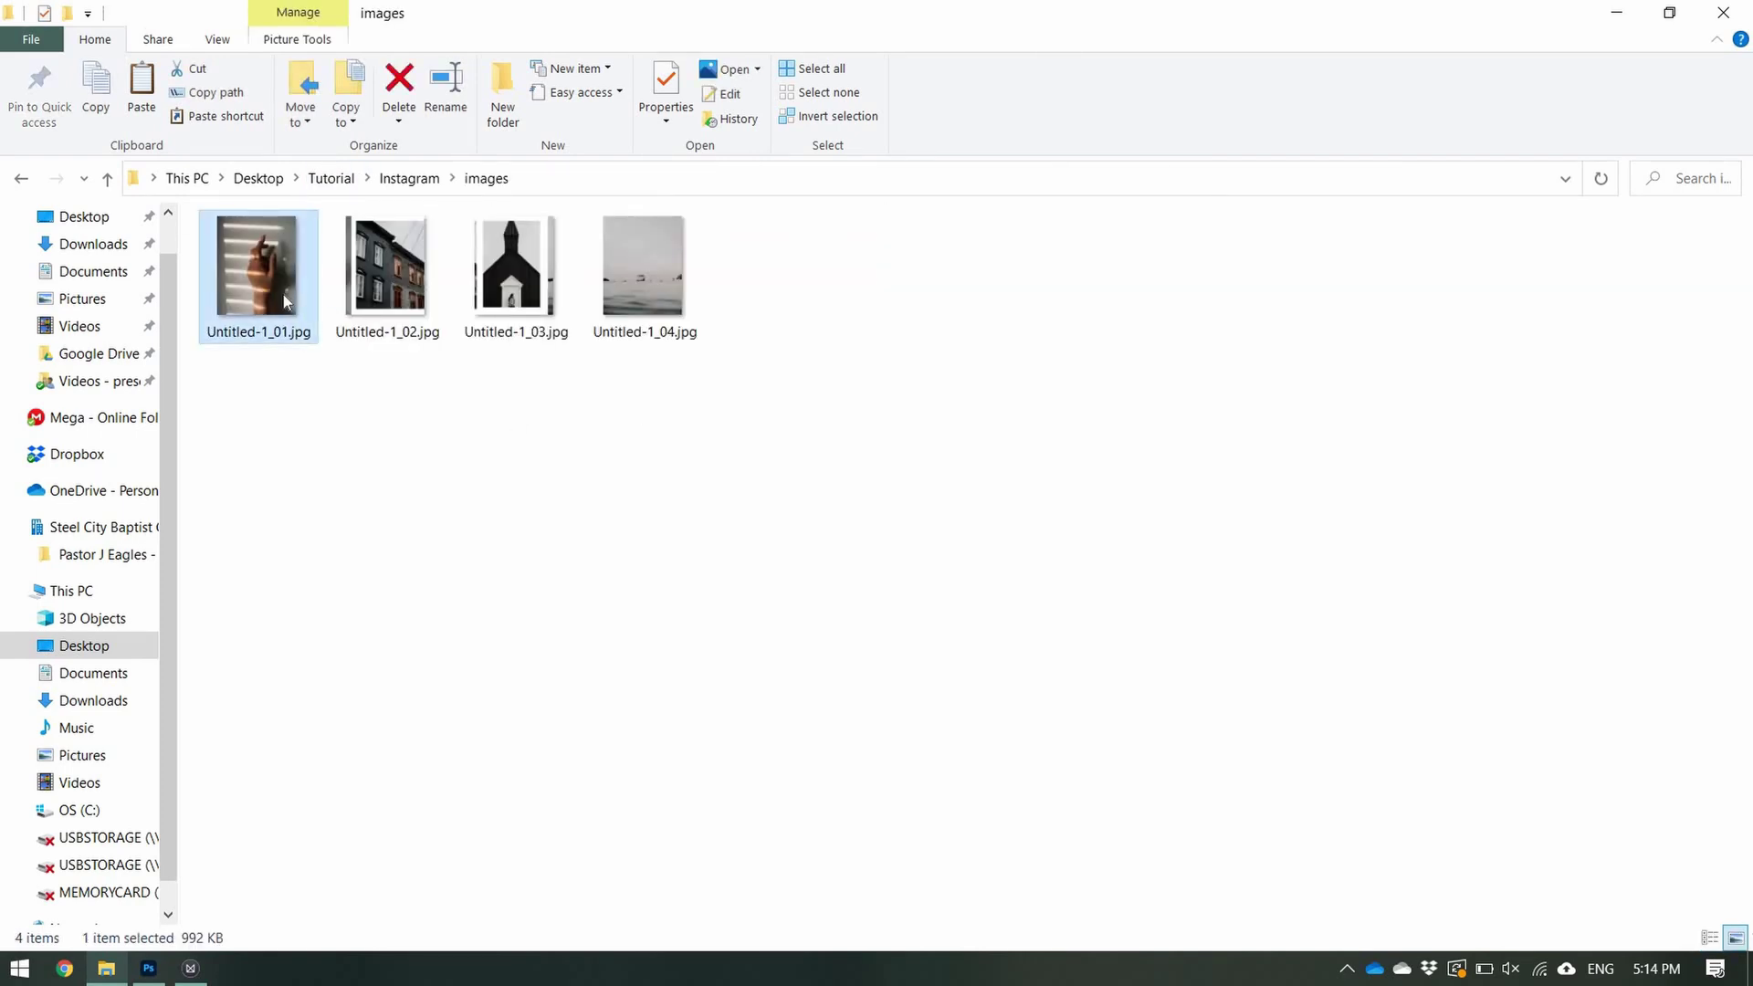
{"action": "key", "text": "alt+Return"}
{"action": "left_click", "coordinate": [812, 259]}
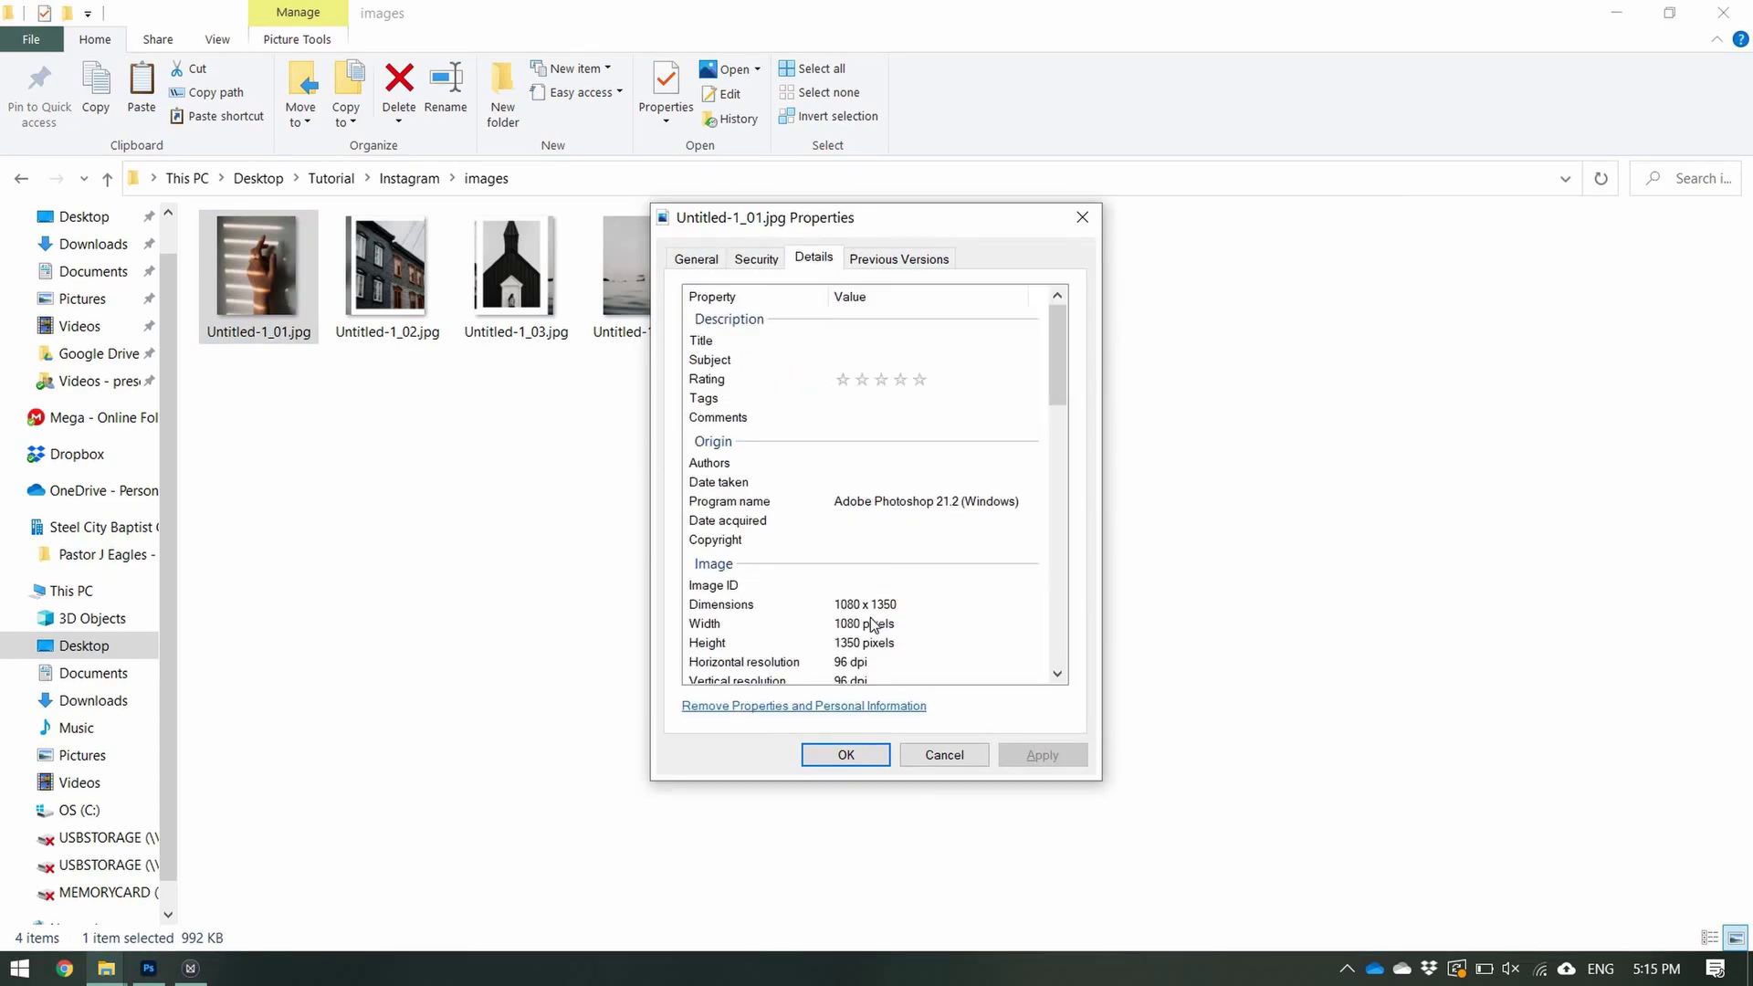
{"action": "left_click", "coordinate": [845, 754]}
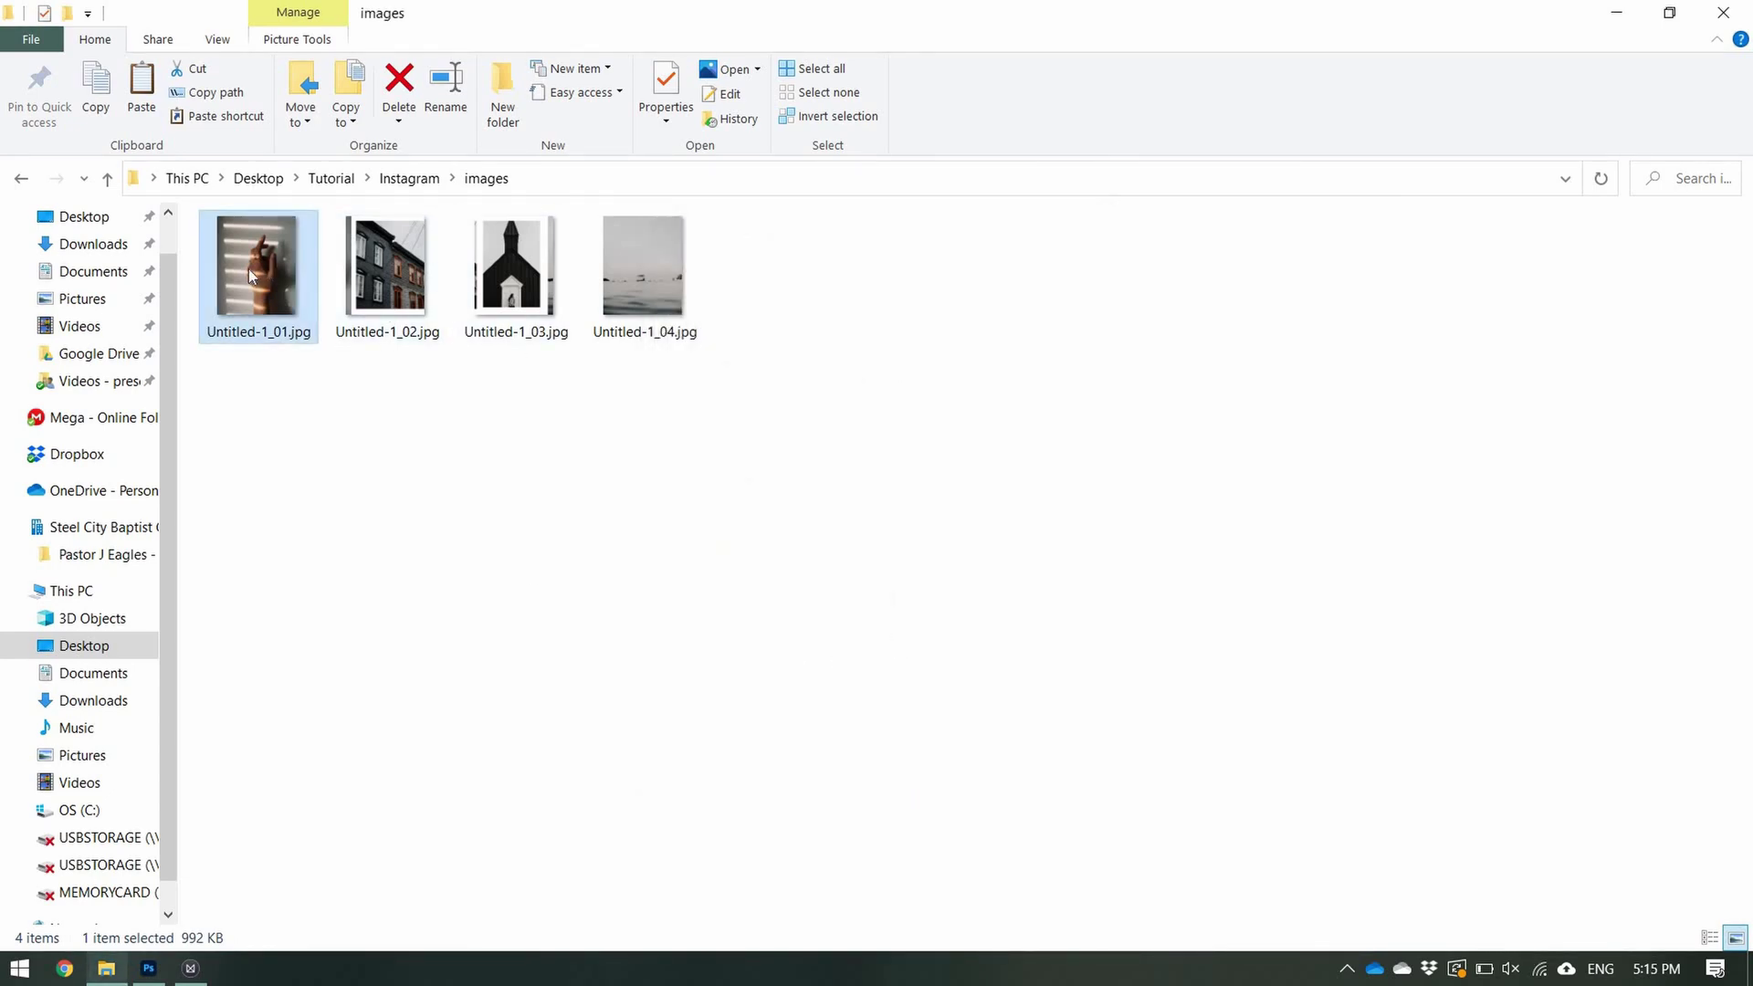